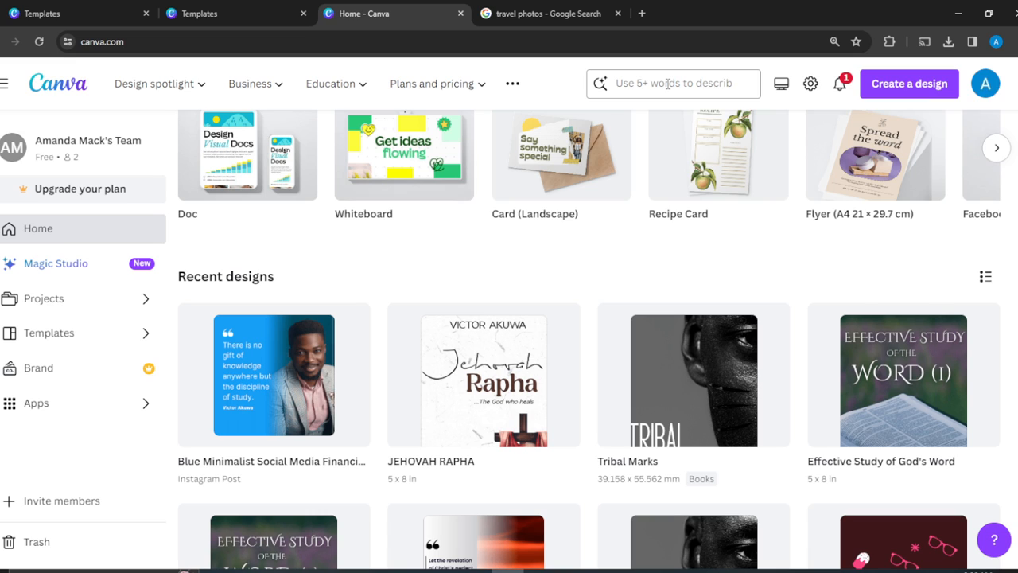
Search Canva templates for 'infographic resume', bringing up 785 results.
{"action": "left_click", "coordinate": [667, 83]}
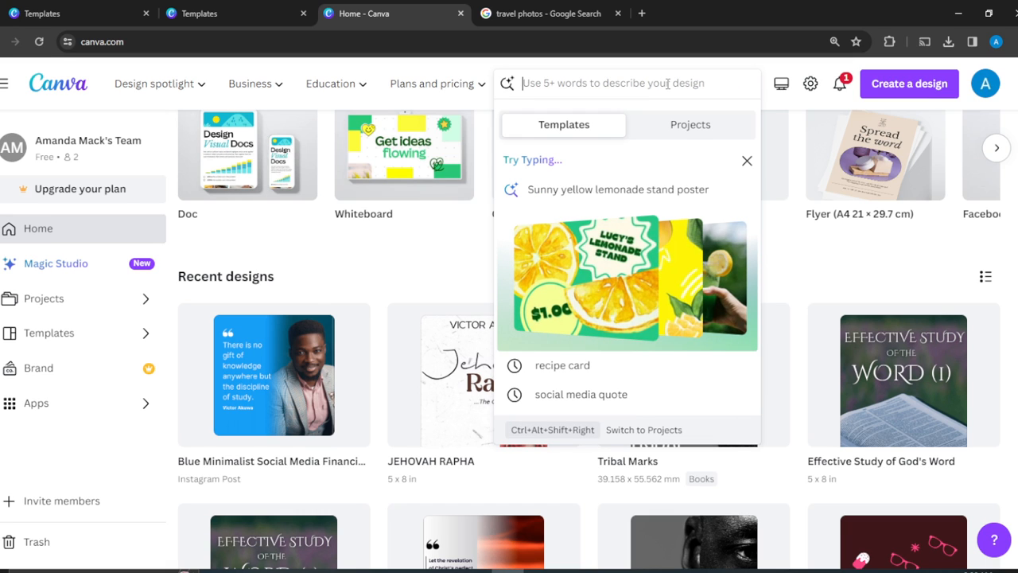
{"action": "type", "text": "infogr"}
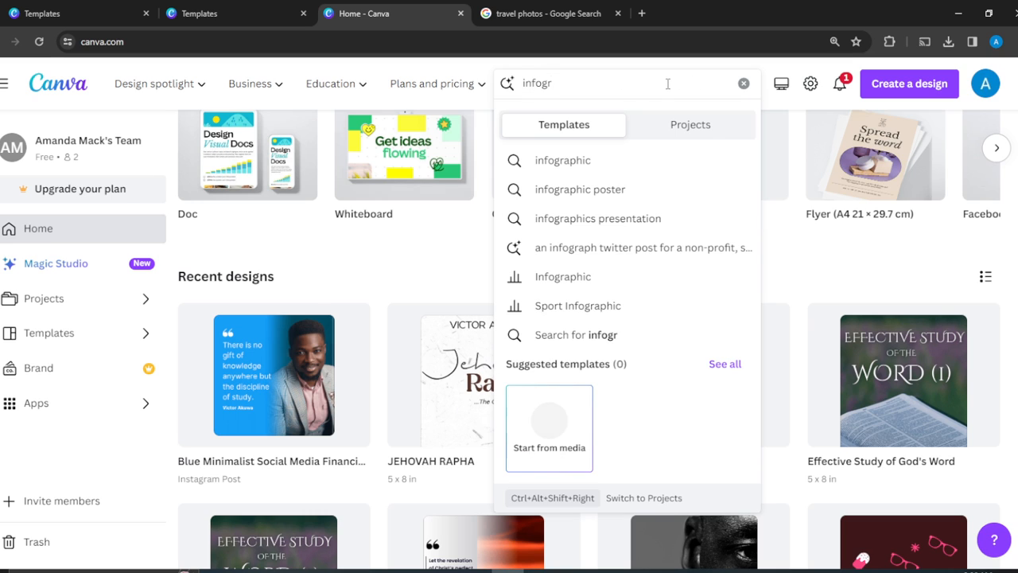
{"action": "type", "text": "aphic "}
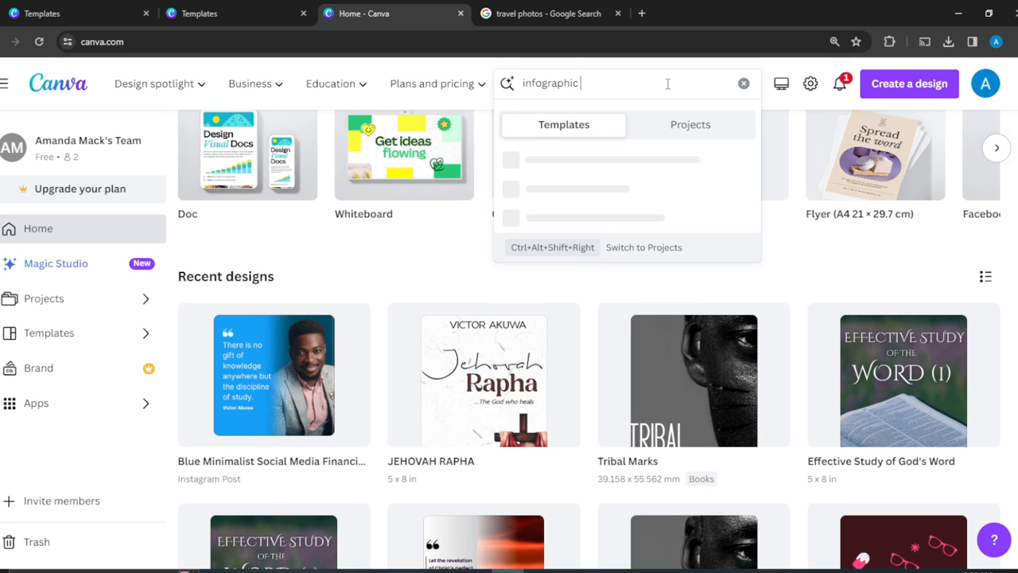
{"action": "type", "text": "resume"}
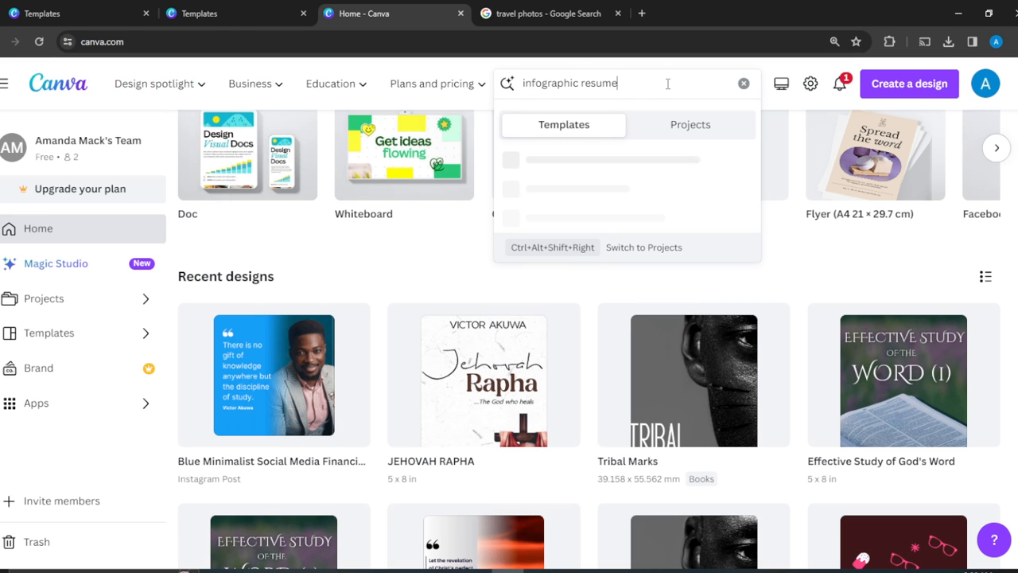
{"action": "key", "text": "Return"}
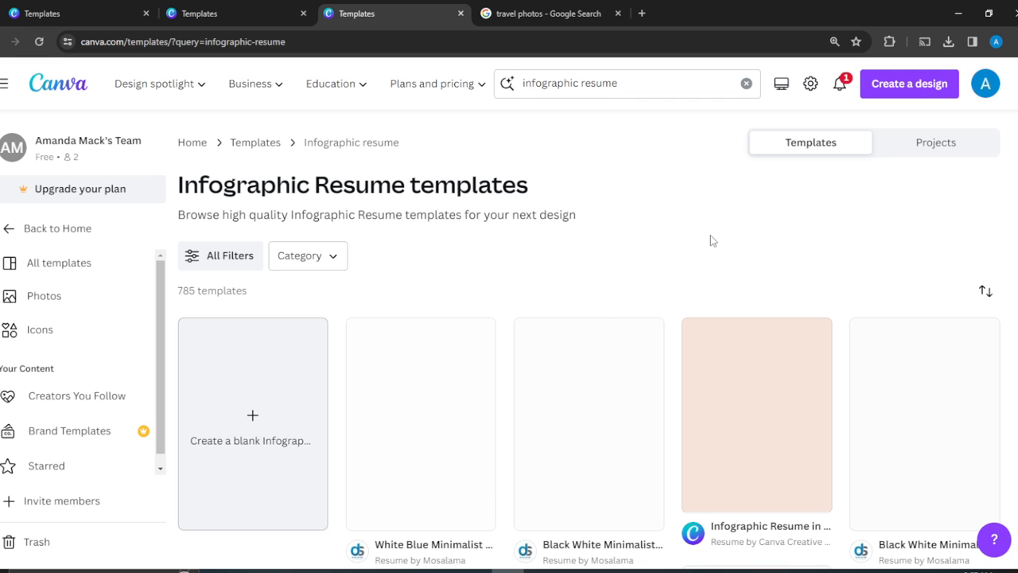
{"action": "scroll", "coordinate": [711, 235], "scroll_direction": "down", "scroll_amount": 2}
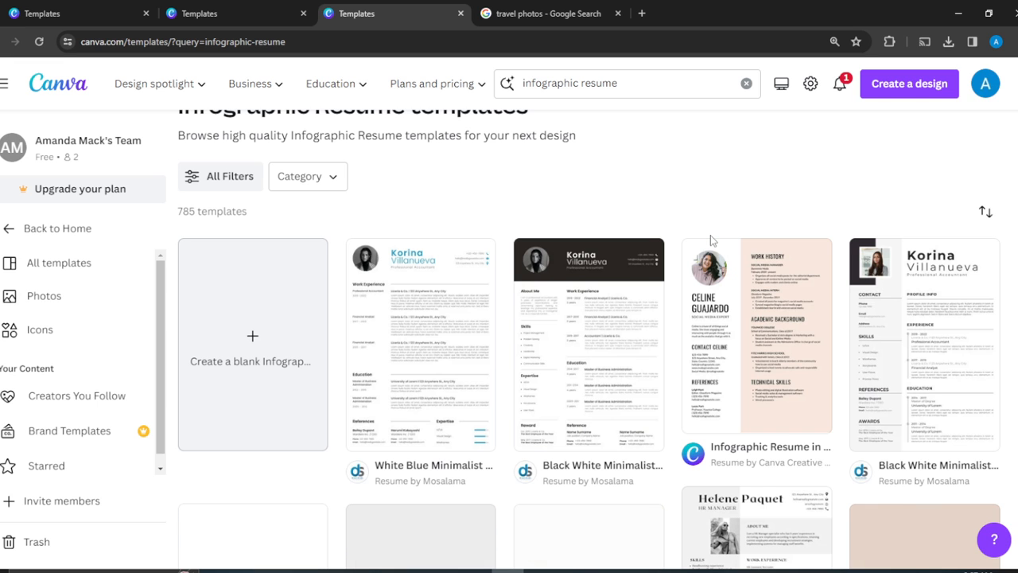
{"action": "scroll", "coordinate": [711, 235], "scroll_direction": "down", "scroll_amount": 4}
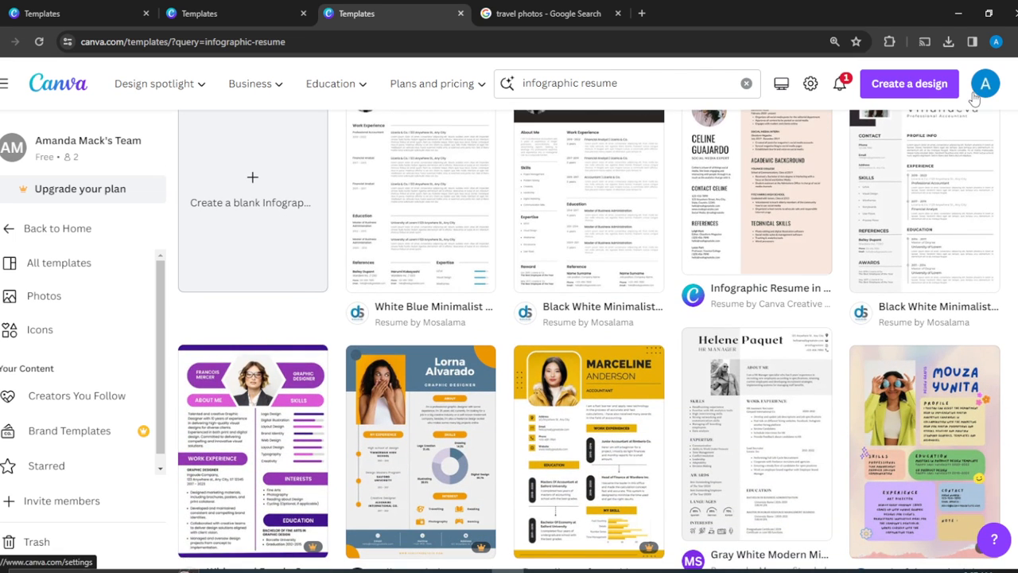
{"action": "scroll", "coordinate": [589, 339], "scroll_direction": "up", "scroll_amount": 1}
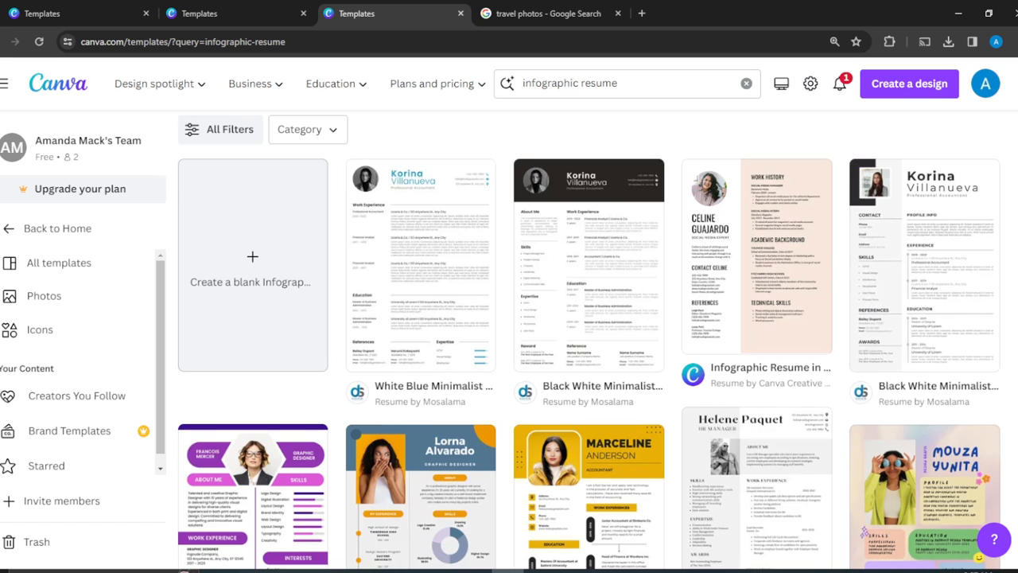
{"action": "scroll", "coordinate": [557, 541], "scroll_direction": "down", "scroll_amount": 3}
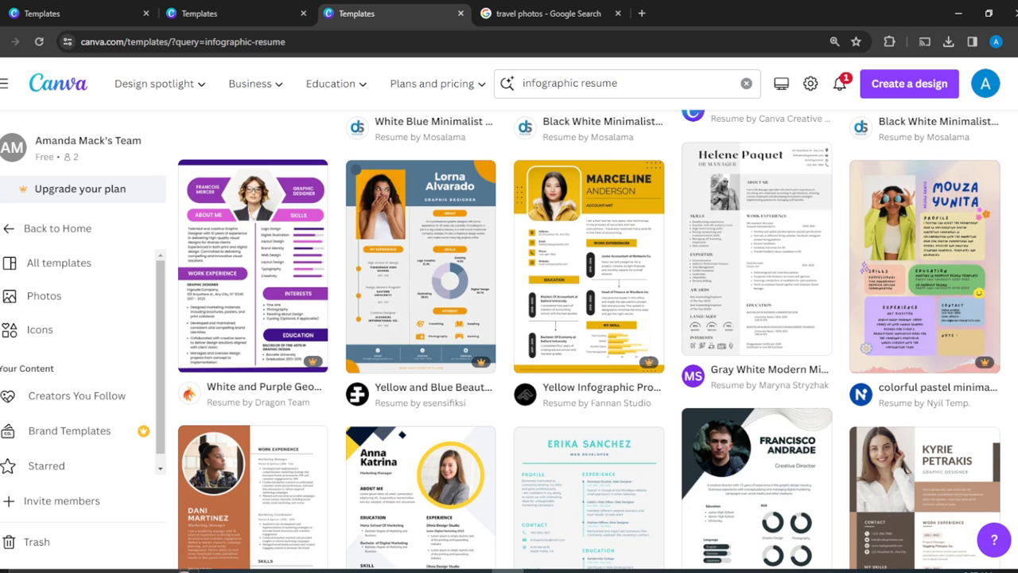
{"action": "scroll", "coordinate": [589, 339], "scroll_direction": "down", "scroll_amount": 3}
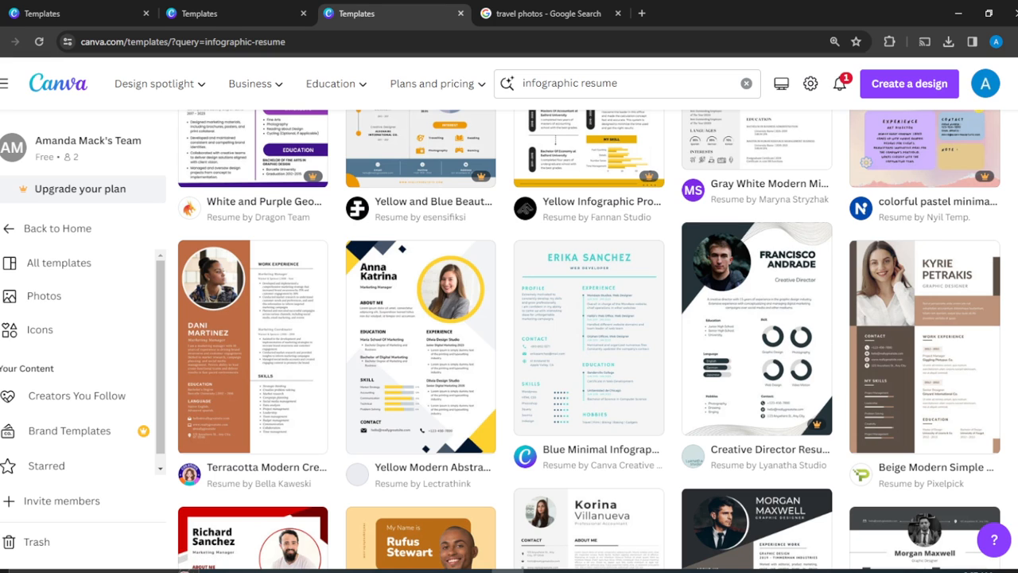
{"action": "scroll", "coordinate": [589, 338], "scroll_direction": "down", "scroll_amount": 4}
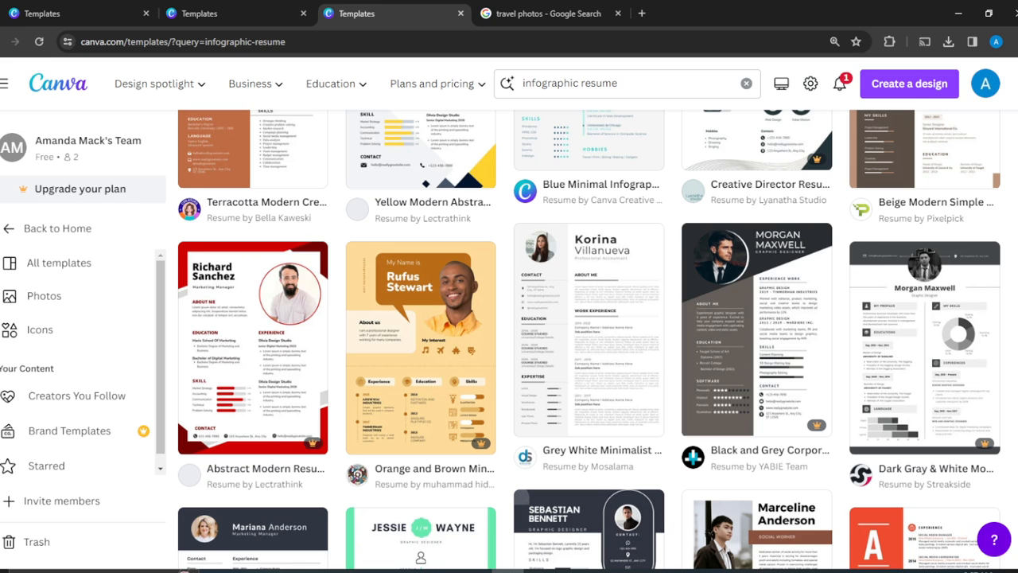
{"action": "scroll", "coordinate": [589, 339], "scroll_direction": "down", "scroll_amount": 3}
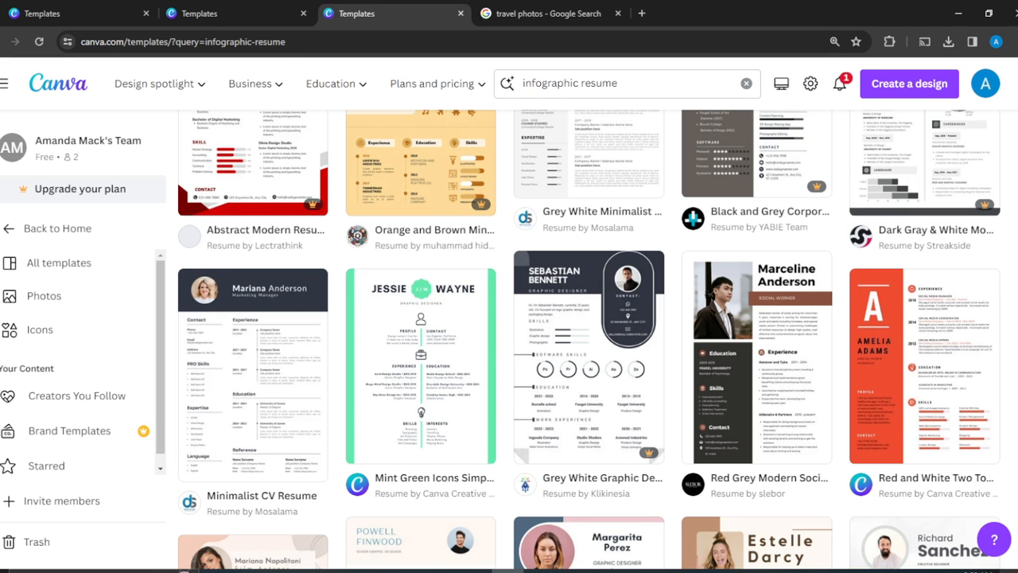
{"action": "scroll", "coordinate": [589, 338], "scroll_direction": "down", "scroll_amount": 2}
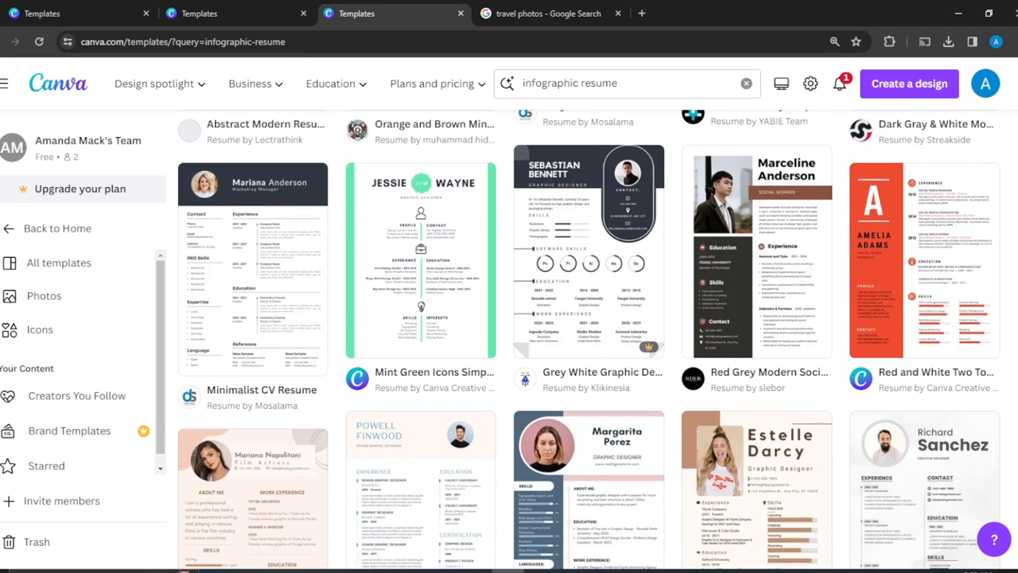
{"action": "scroll", "coordinate": [588, 339], "scroll_direction": "down", "scroll_amount": 2}
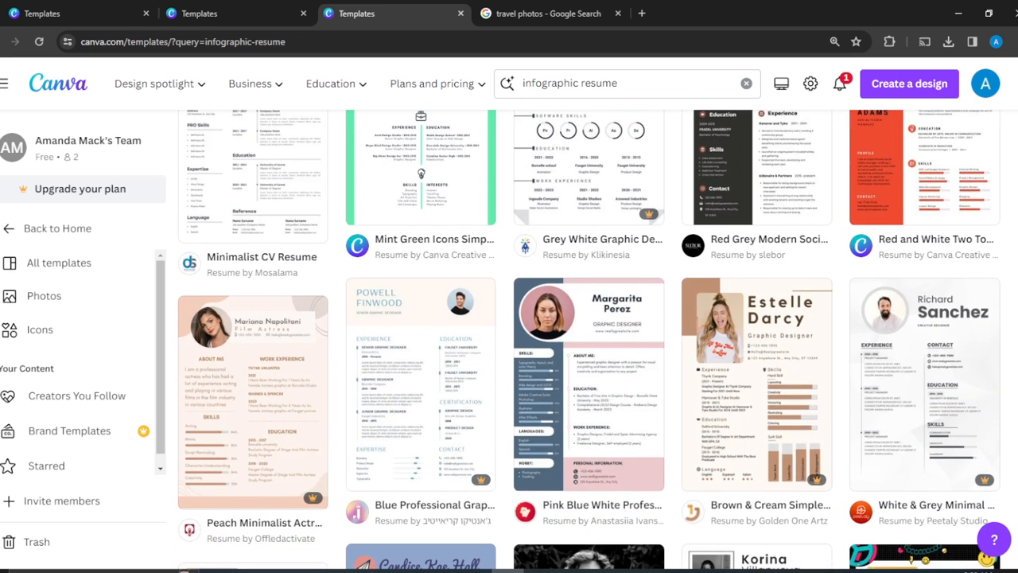
{"action": "scroll", "coordinate": [589, 339], "scroll_direction": "down", "scroll_amount": 5}
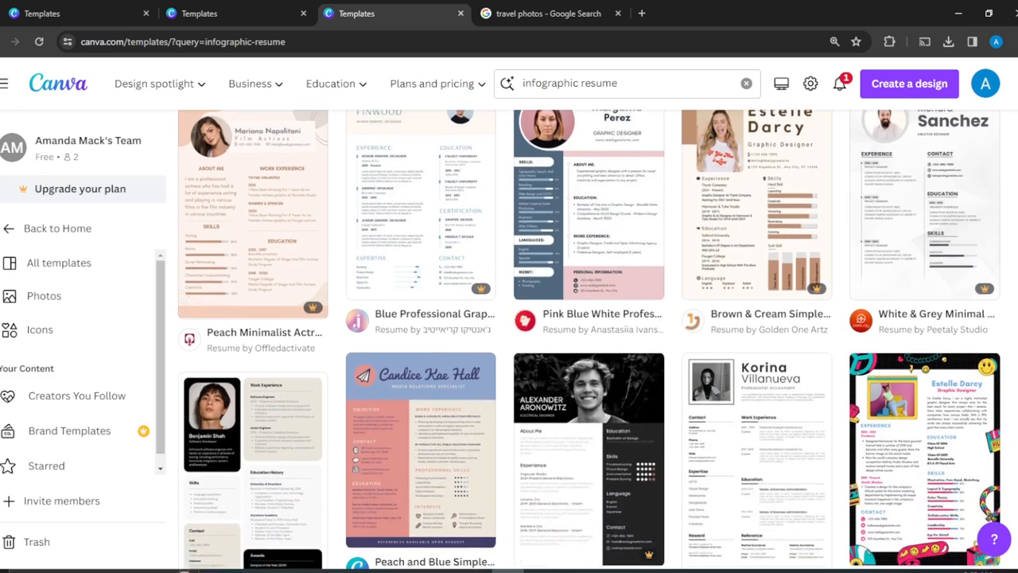
{"action": "scroll", "coordinate": [589, 339], "scroll_direction": "down", "scroll_amount": 2}
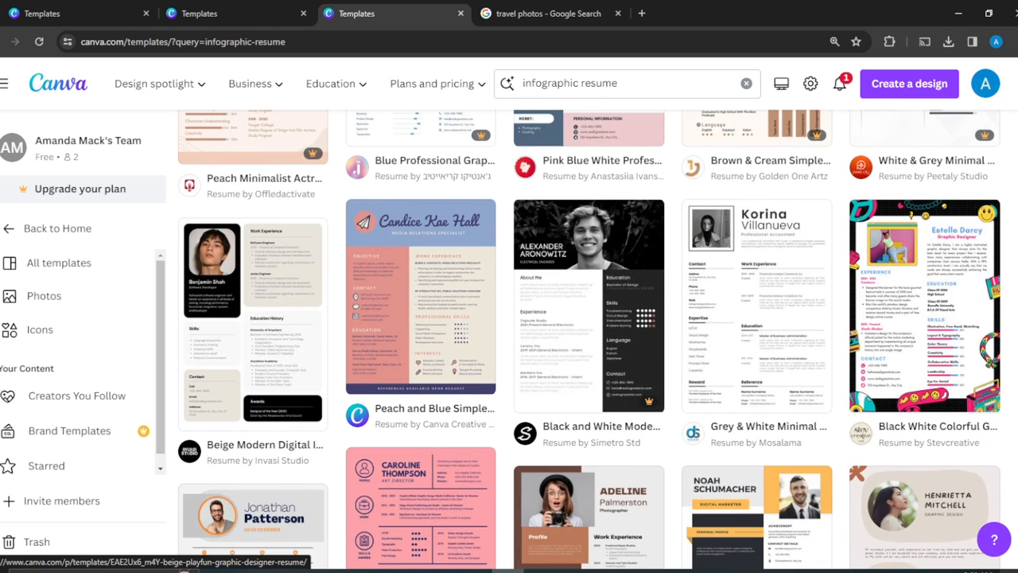
{"action": "scroll", "coordinate": [588, 339], "scroll_direction": "down", "scroll_amount": 4}
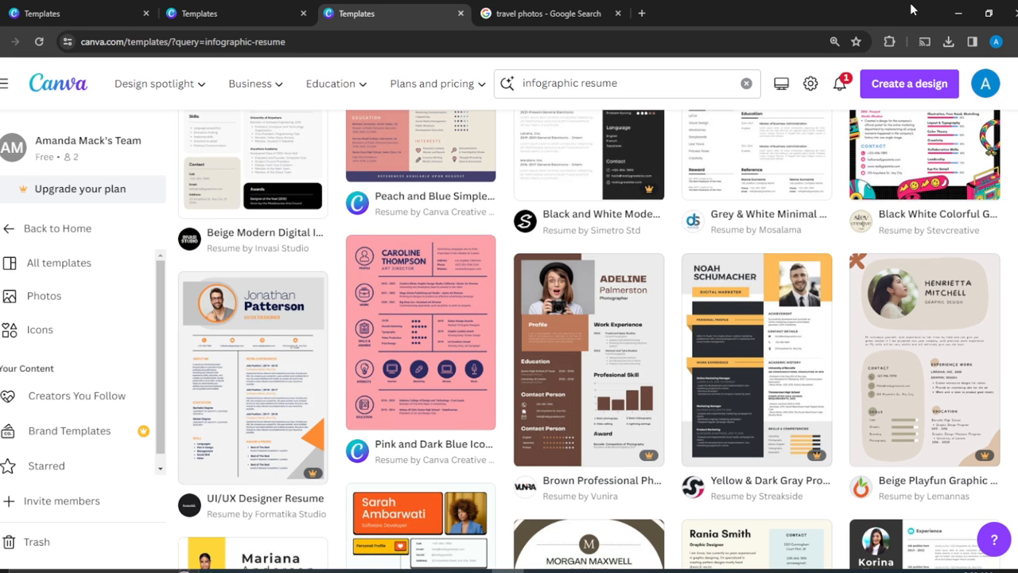
{"action": "scroll", "coordinate": [589, 338], "scroll_direction": "up", "scroll_amount": 3}
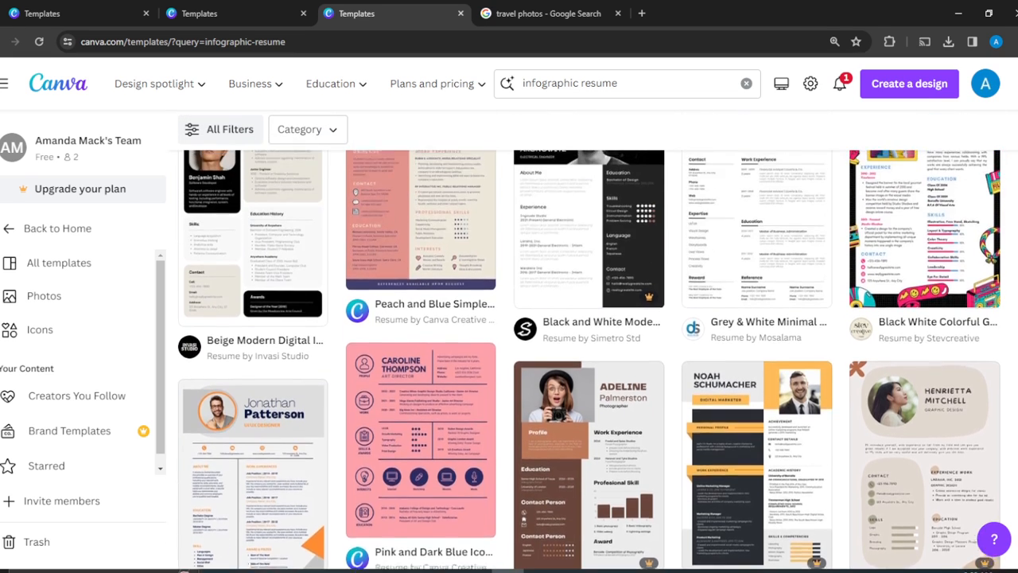
{"action": "scroll", "coordinate": [589, 339], "scroll_direction": "up", "scroll_amount": 3}
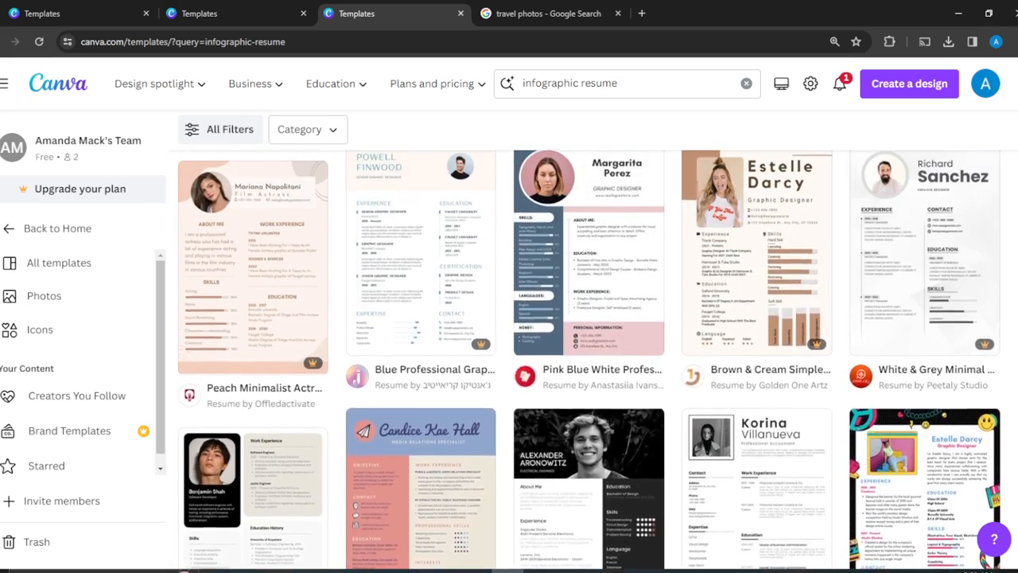
{"action": "scroll", "coordinate": [588, 339], "scroll_direction": "up", "scroll_amount": 3}
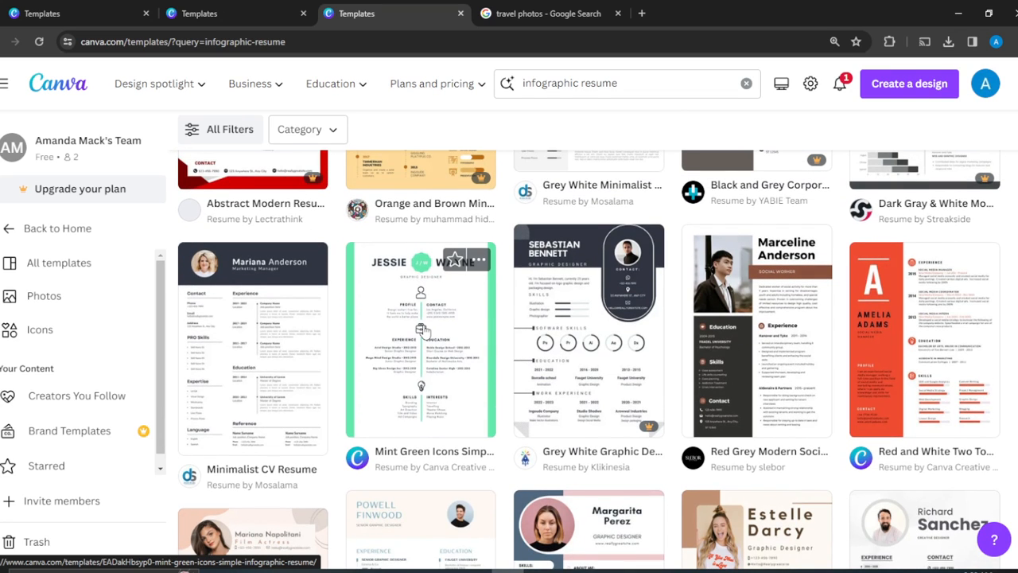
Start a new design from the Mint Green Icons Simple Infographic Resume template.
{"action": "left_click", "coordinate": [424, 331]}
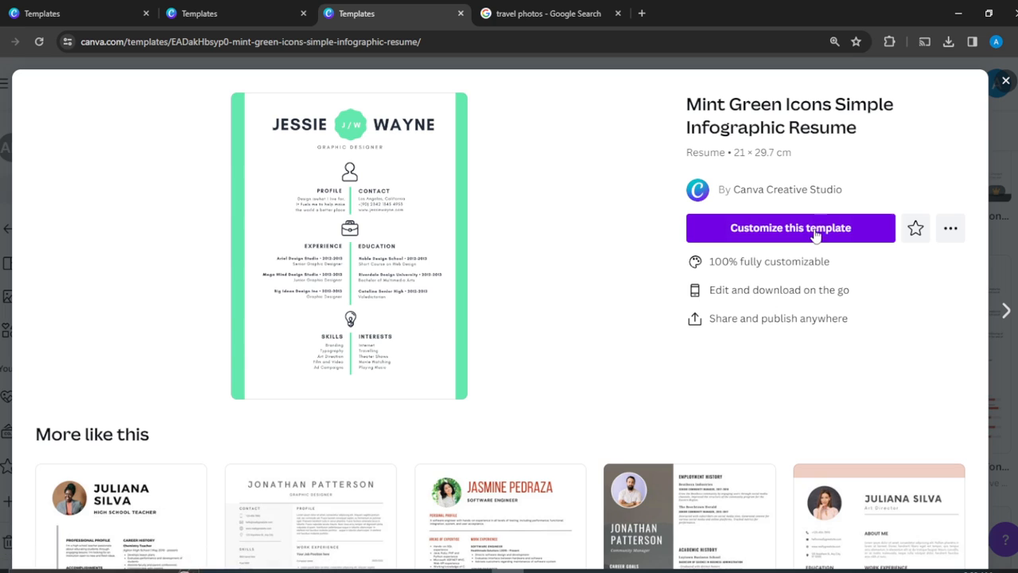
{"action": "left_click", "coordinate": [823, 227]}
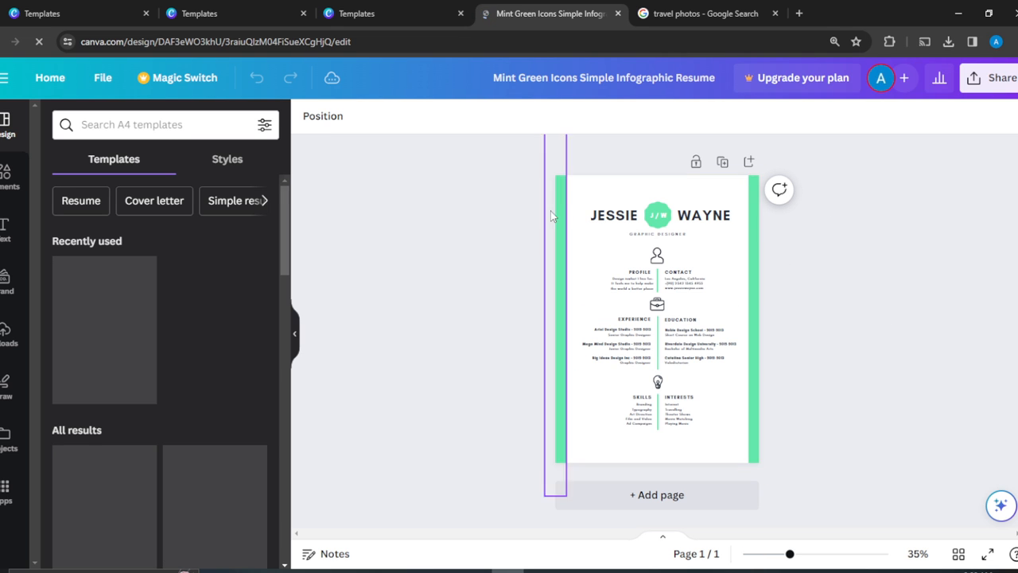
Recolour the left and right edge stripes and the initials circle dark navy.
{"action": "left_click", "coordinate": [561, 231]}
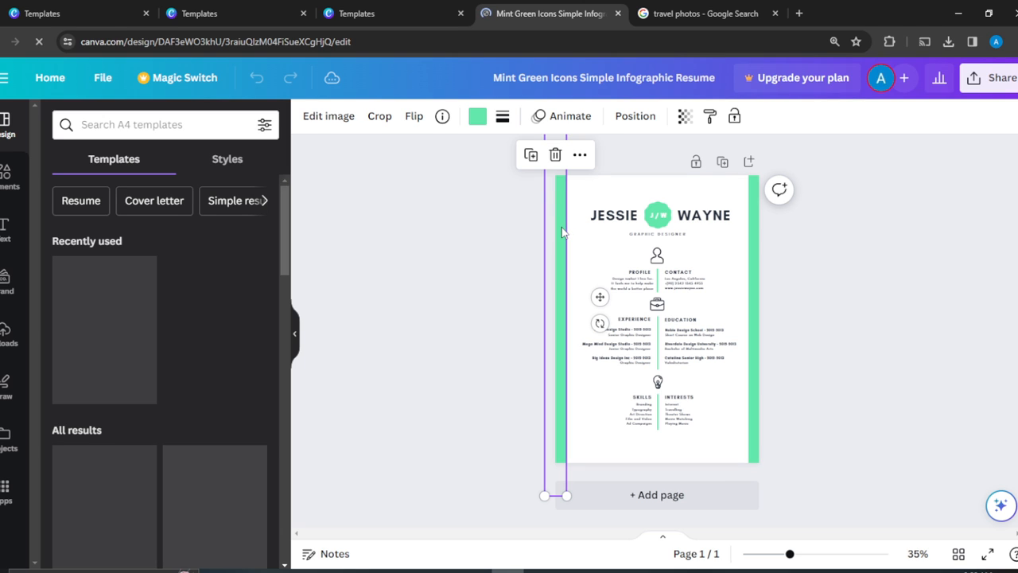
{"action": "left_click", "coordinate": [478, 117]}
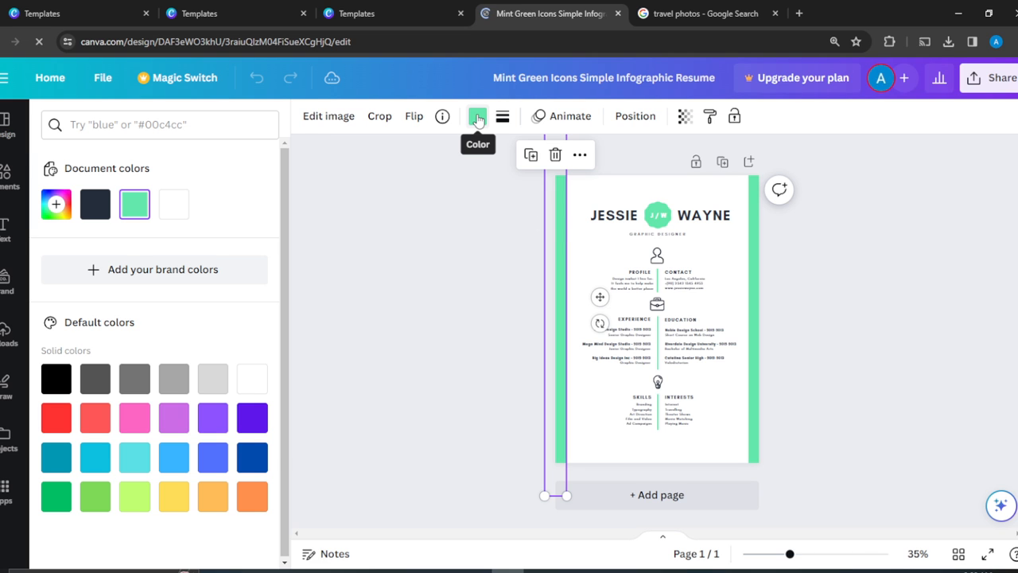
{"action": "left_click", "coordinate": [95, 204]}
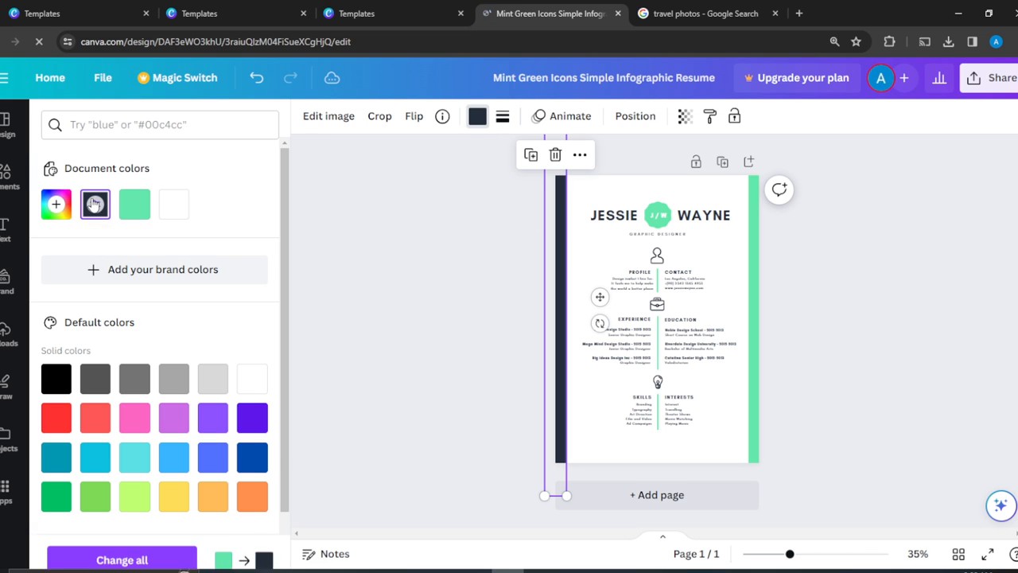
{"action": "left_click", "coordinate": [757, 256]}
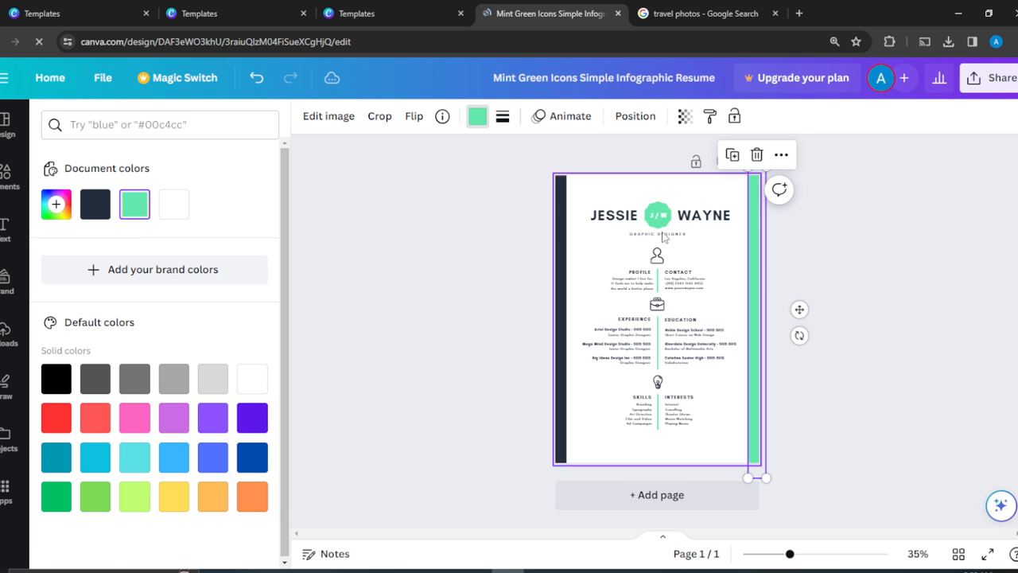
{"action": "left_click", "coordinate": [97, 205]}
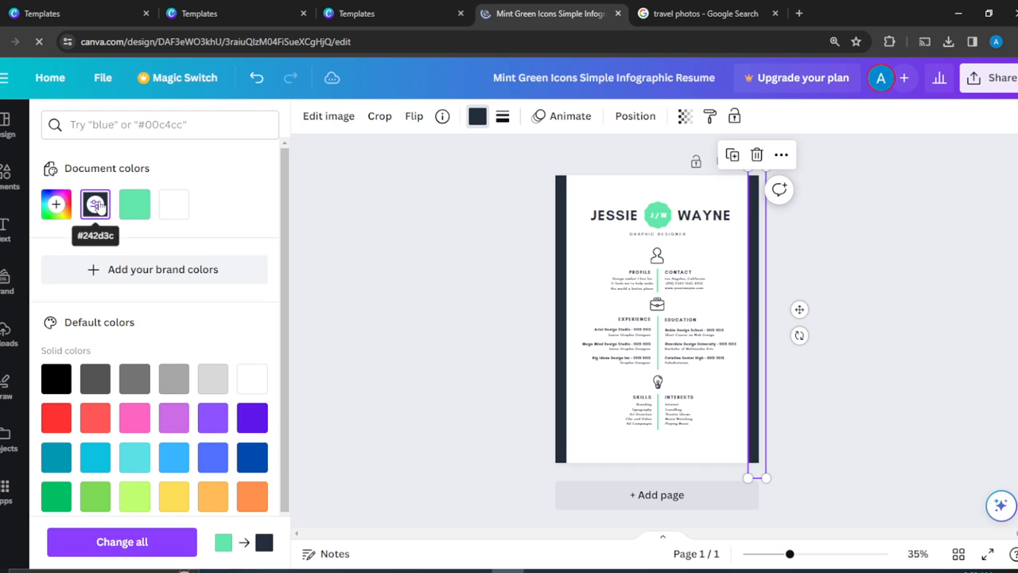
{"action": "left_click", "coordinate": [656, 211]}
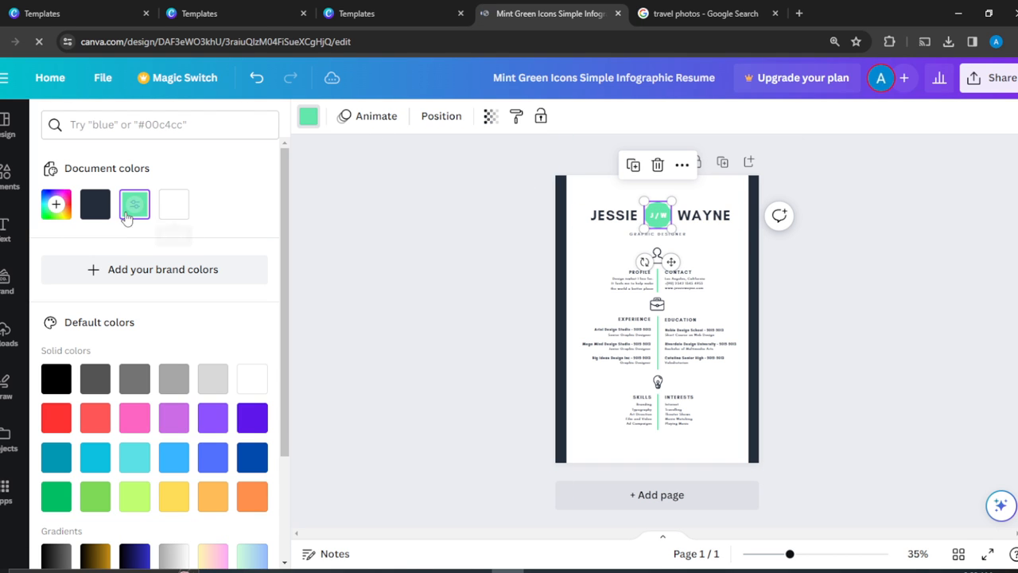
{"action": "left_click", "coordinate": [96, 206]}
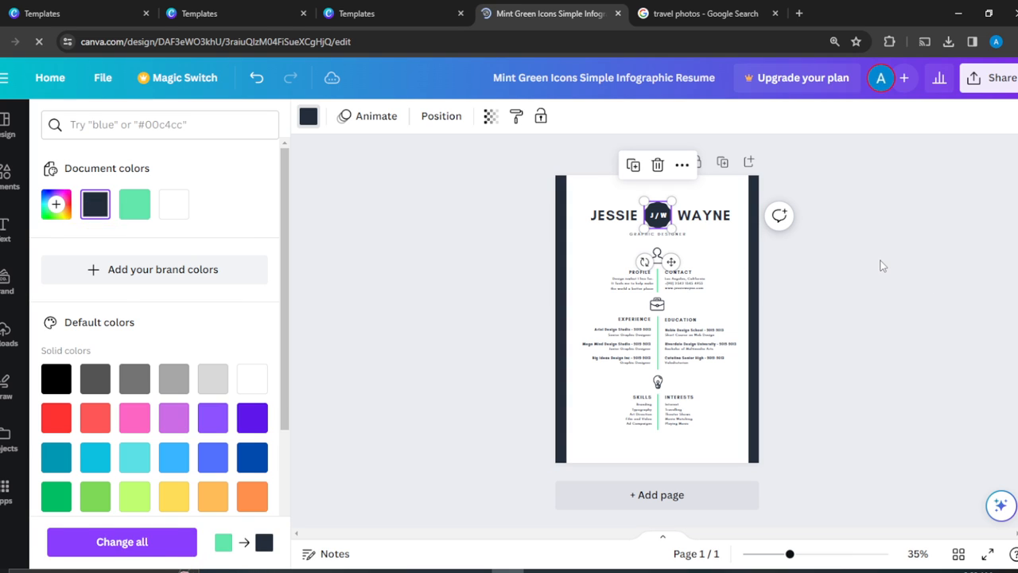
{"action": "key", "text": "Escape"}
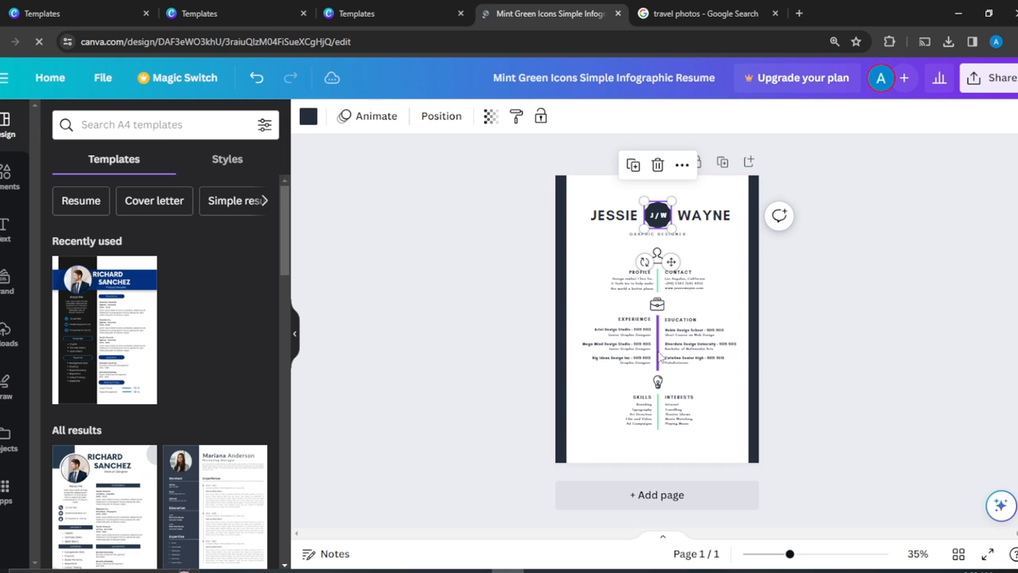
Recolour the column divider and Skills/Interests divider navy, then select the Profile divider.
{"action": "left_click", "coordinate": [660, 358]}
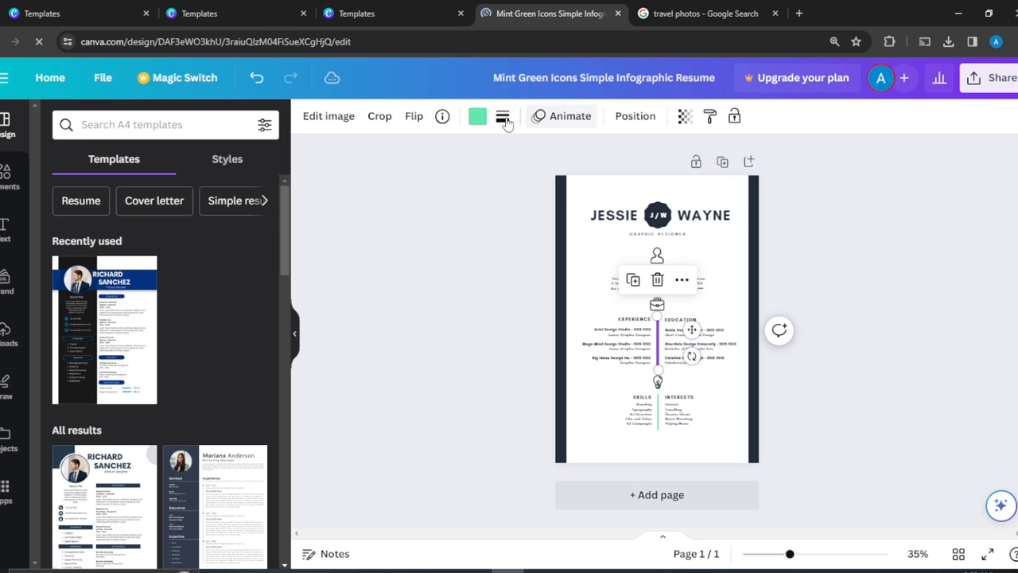
{"action": "left_click", "coordinate": [478, 119]}
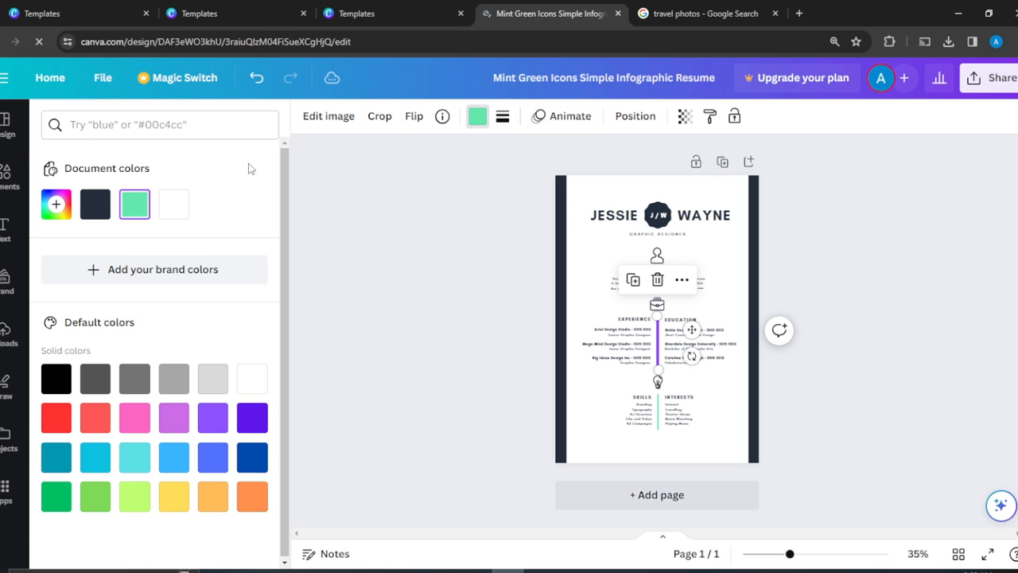
{"action": "left_click", "coordinate": [95, 205]}
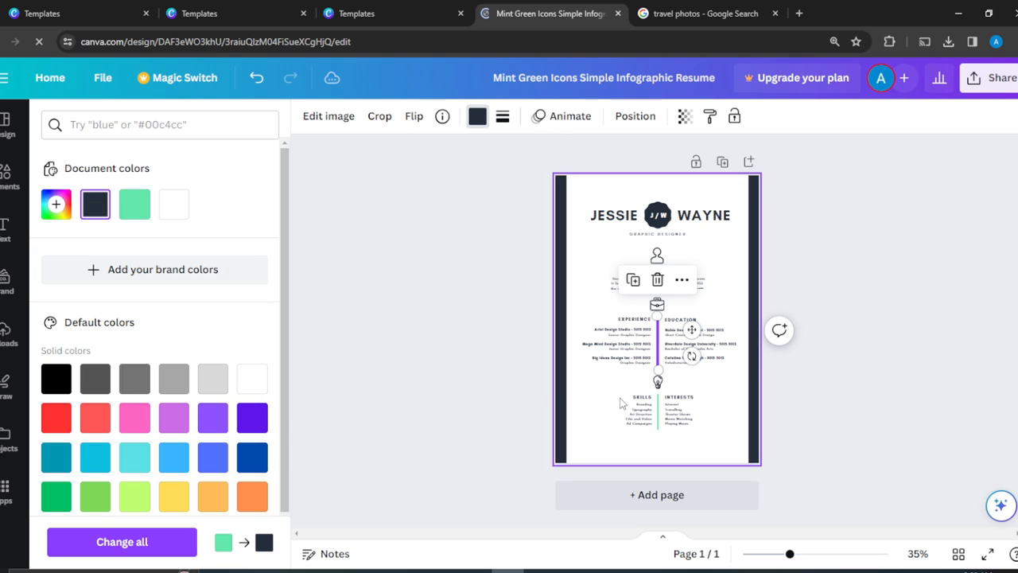
{"action": "left_click", "coordinate": [659, 422]}
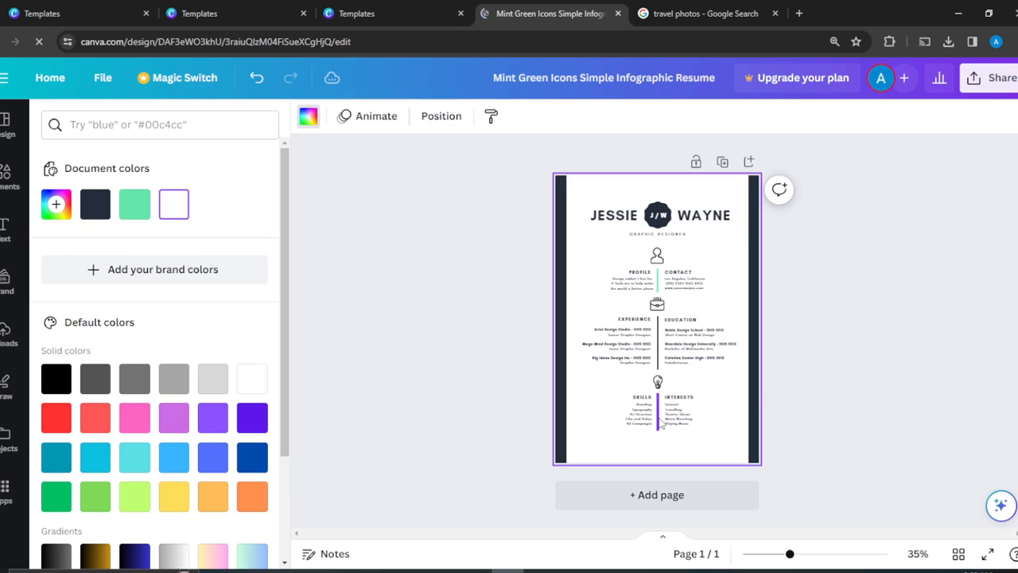
{"action": "left_click", "coordinate": [96, 204]}
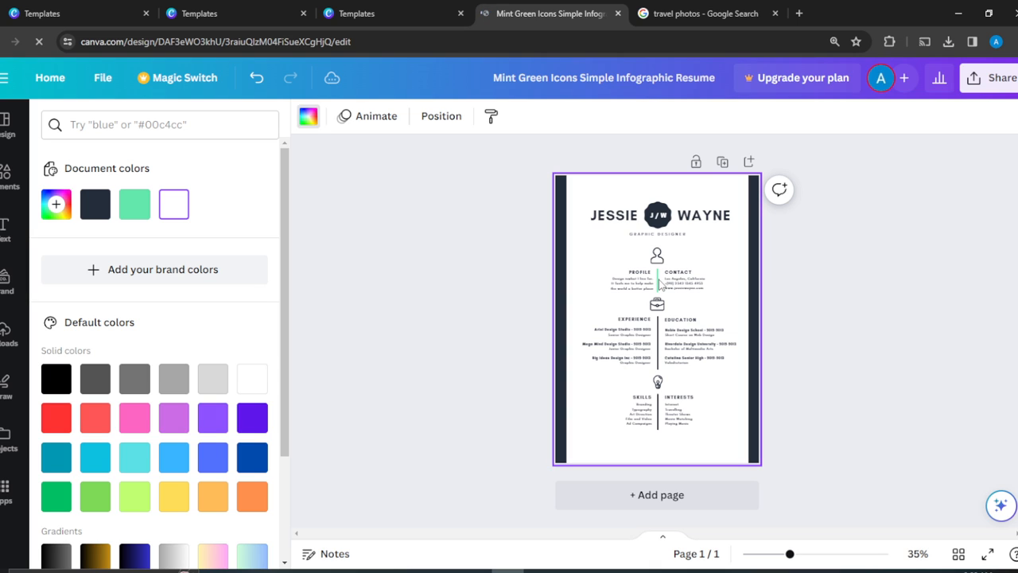
{"action": "left_click", "coordinate": [659, 283]}
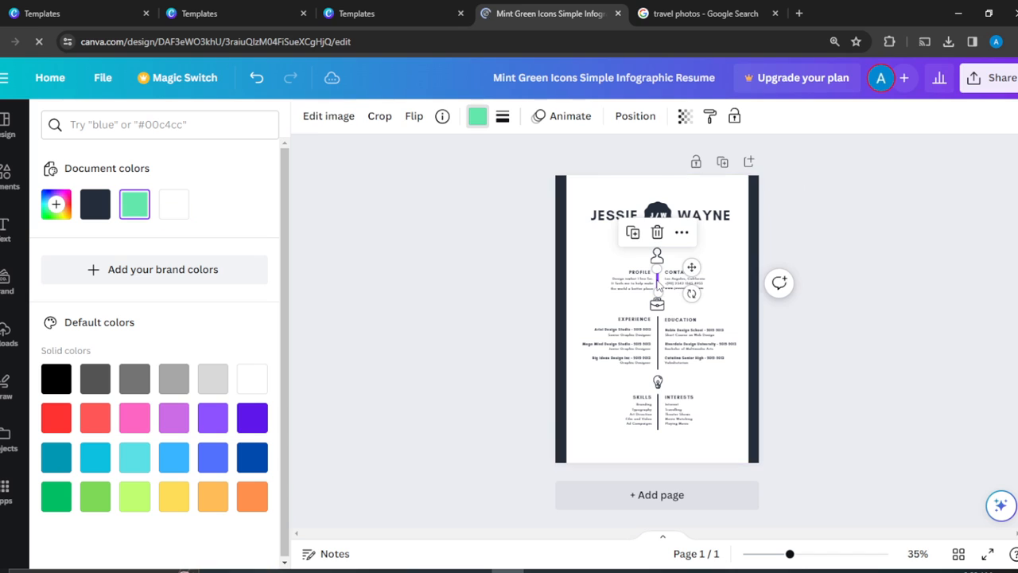
Recolour the Profile divider dark navy, then drop the current Wi-Fi connection.
{"action": "left_click", "coordinate": [95, 204]}
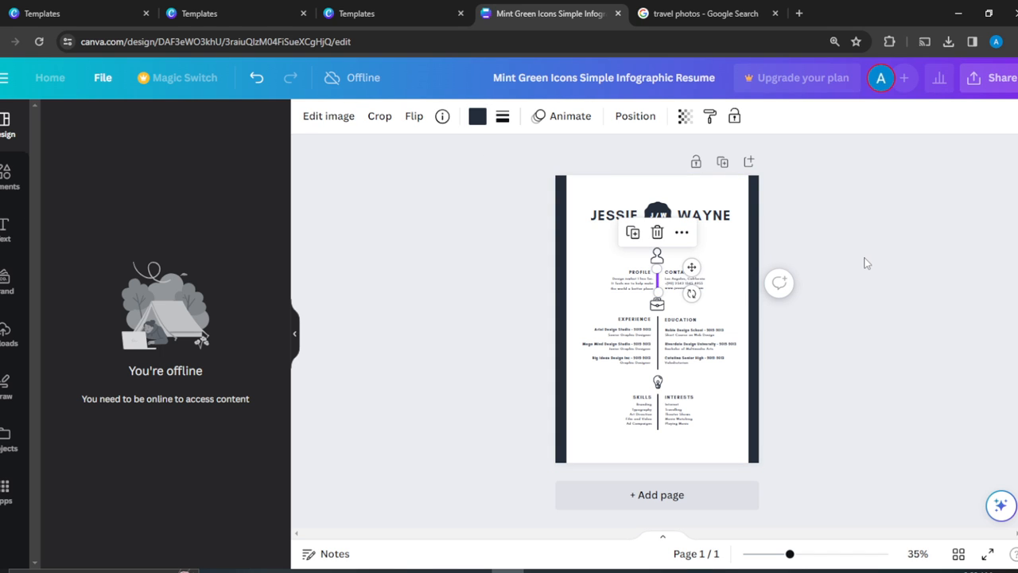
{"action": "left_click", "coordinate": [867, 263]}
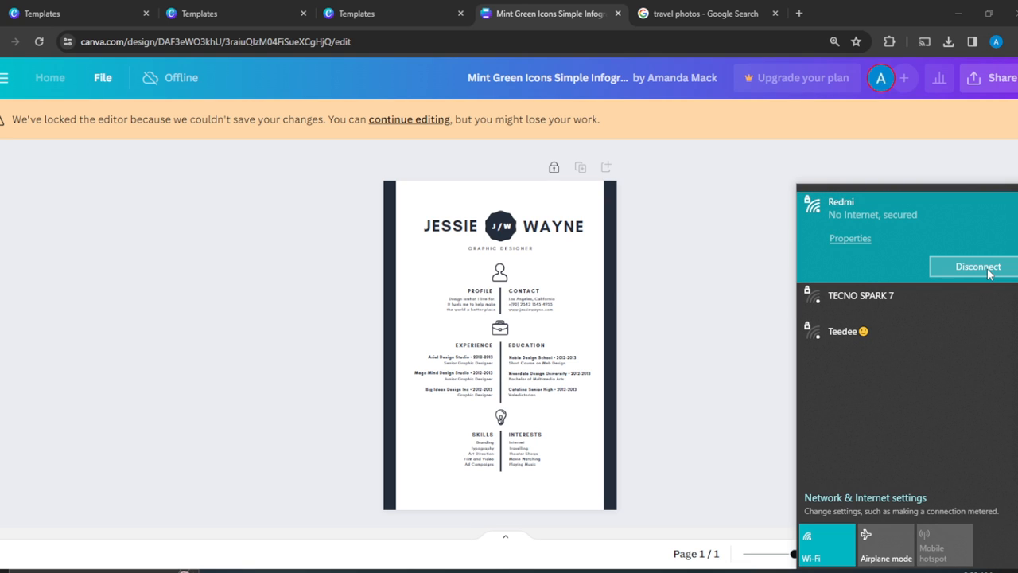
{"action": "left_click", "coordinate": [979, 267]}
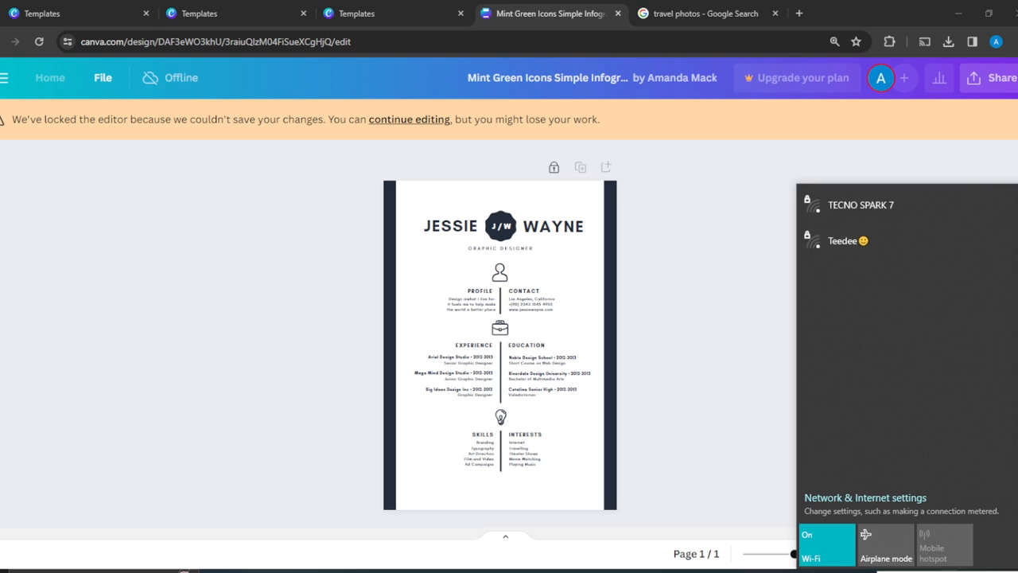
{"action": "left_click", "coordinate": [950, 572]}
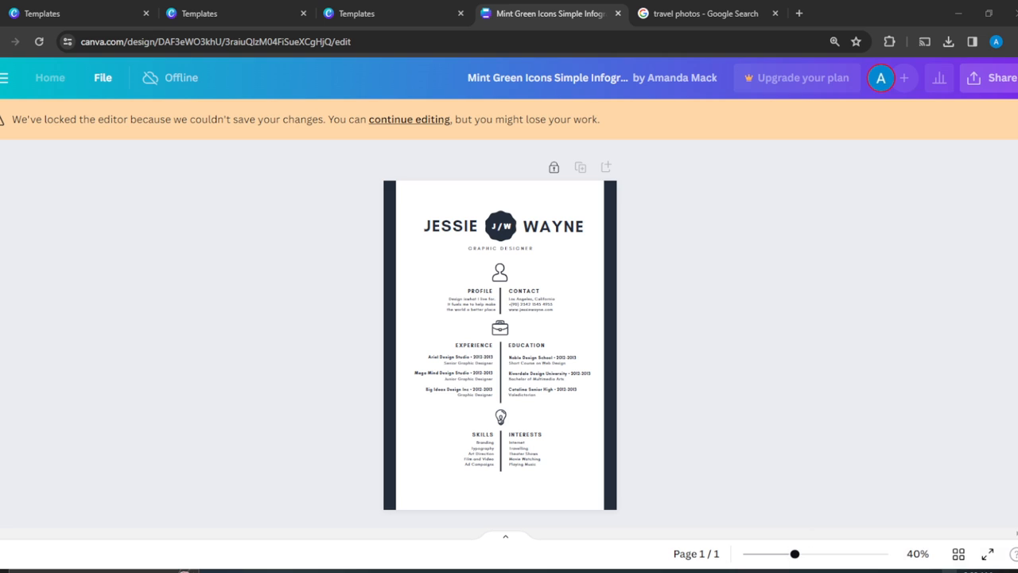
Reconnect to the Redmi Wi-Fi network and resume editing the locked design.
{"action": "left_click", "coordinate": [951, 569]}
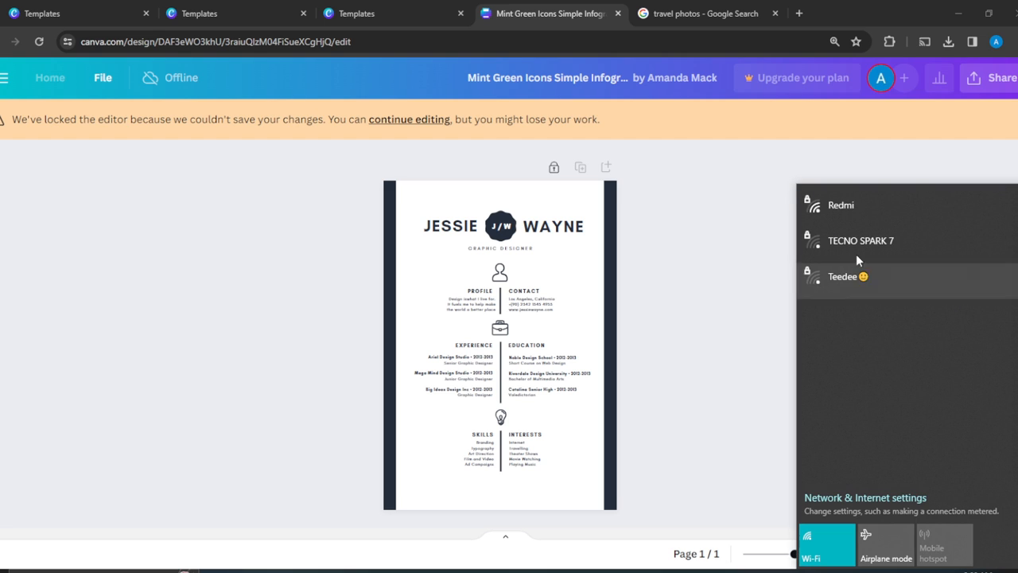
{"action": "left_click", "coordinate": [867, 209]}
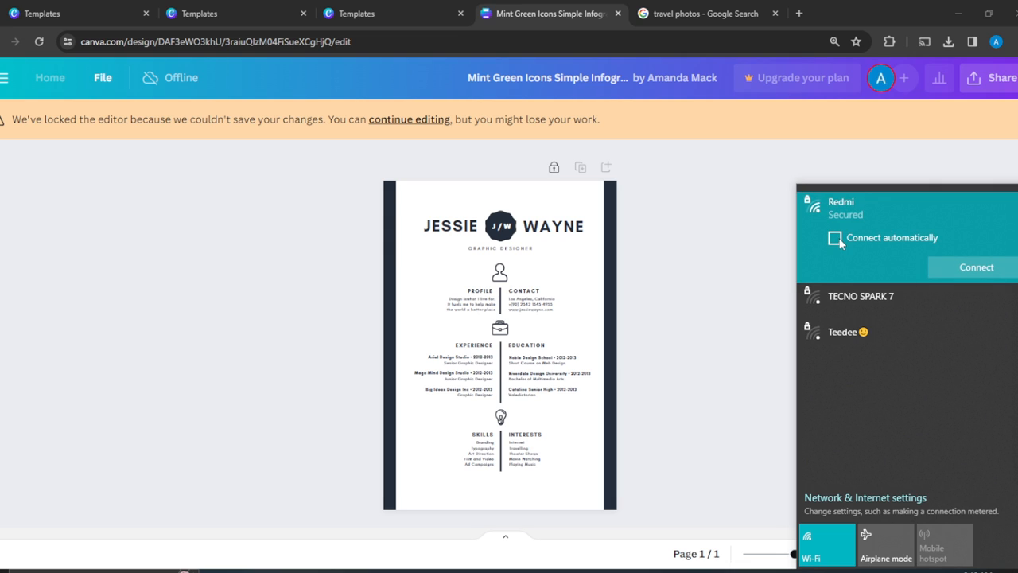
{"action": "left_click", "coordinate": [962, 265]}
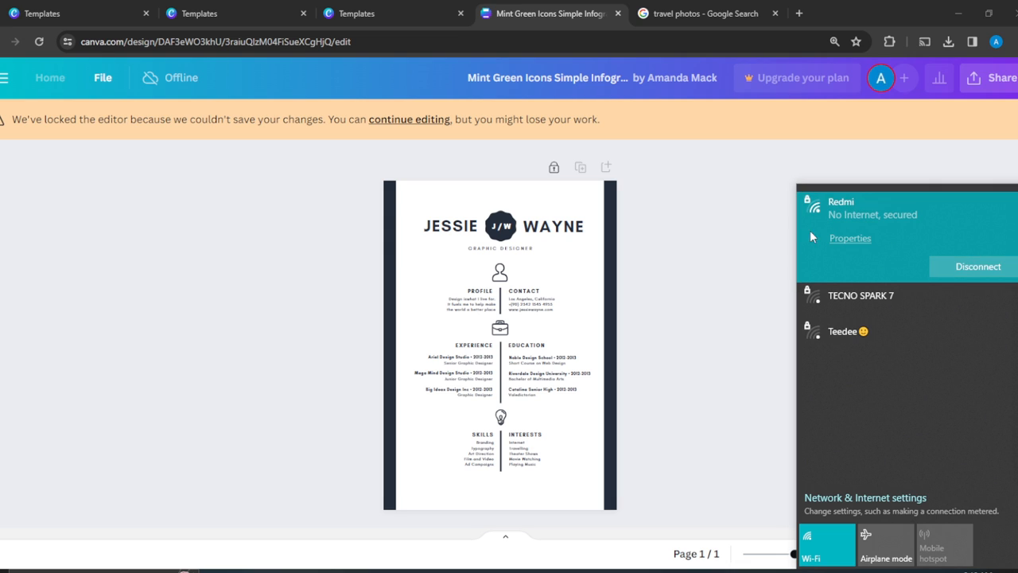
{"action": "left_click", "coordinate": [685, 267]}
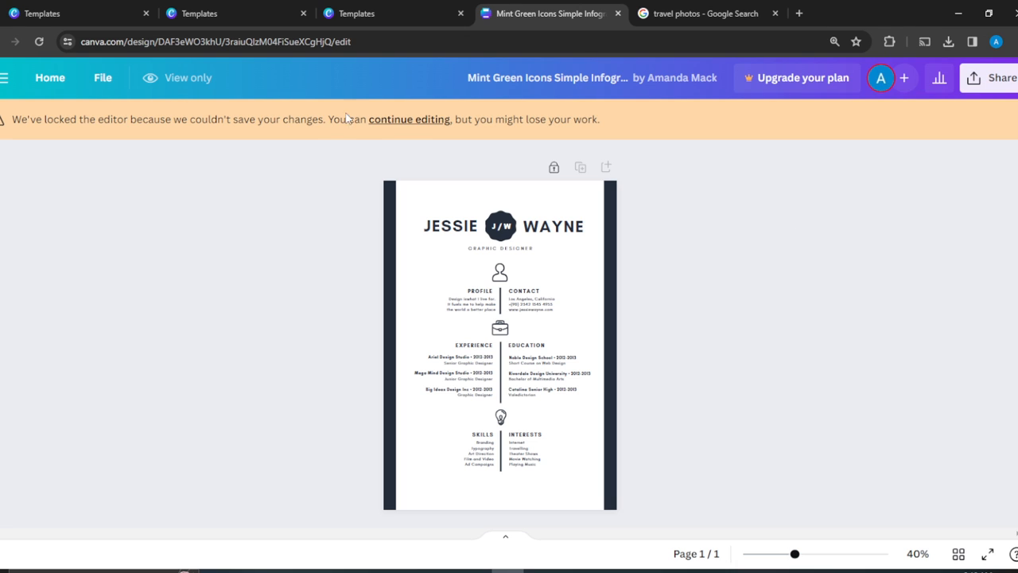
{"action": "left_click", "coordinate": [406, 119]}
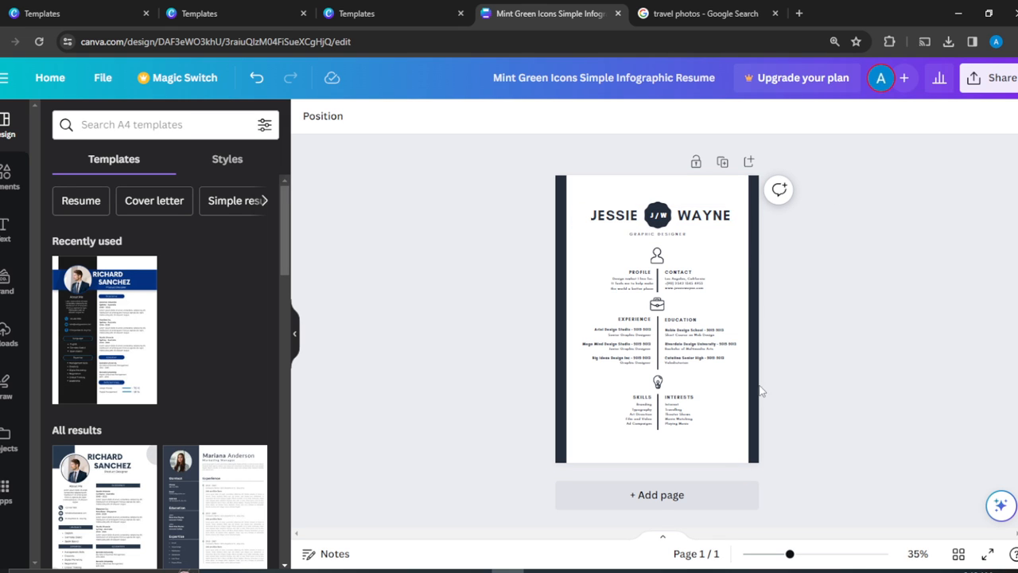
Add a second page and apply the Black Modern Professional Resume template to it.
{"action": "left_click", "coordinate": [657, 496]}
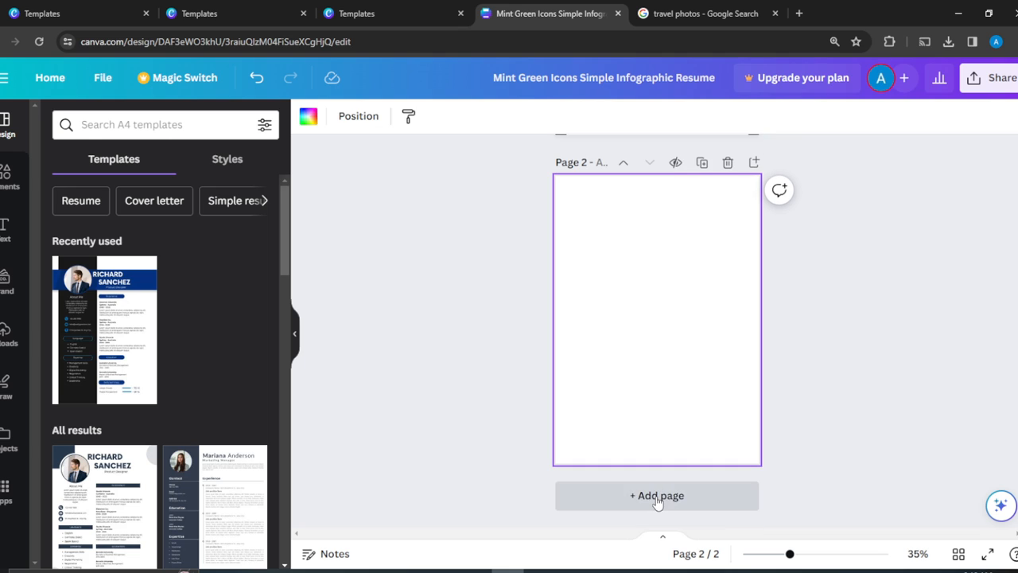
{"action": "left_click_drag", "start_coordinate": [78, 334], "coordinate": [660, 332]}
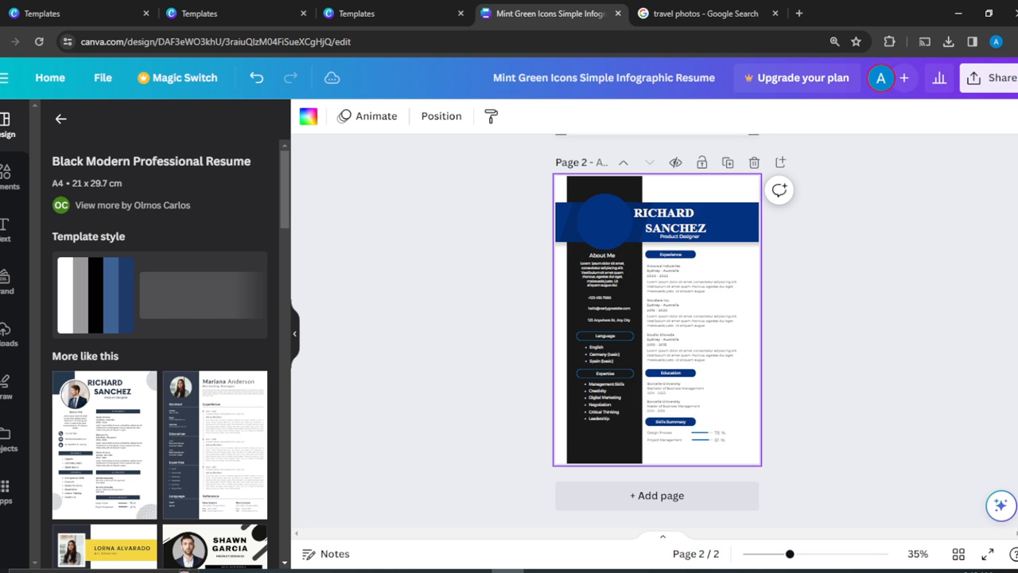
{"action": "scroll", "coordinate": [657, 331], "scroll_direction": "up", "scroll_amount": 1}
{"action": "scroll", "coordinate": [591, 509], "scroll_direction": "up", "scroll_amount": 3}
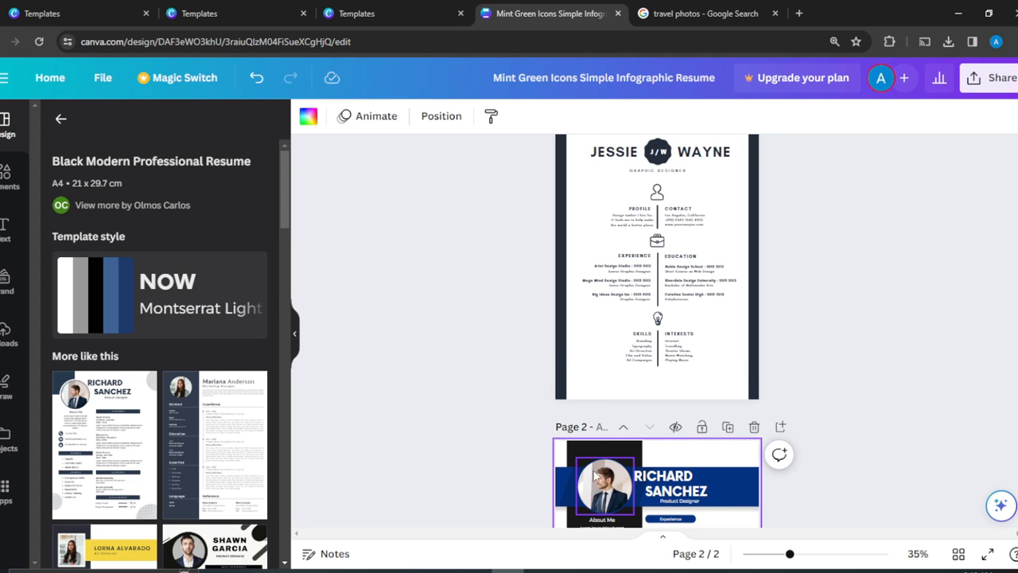
{"action": "left_click", "coordinate": [604, 487]}
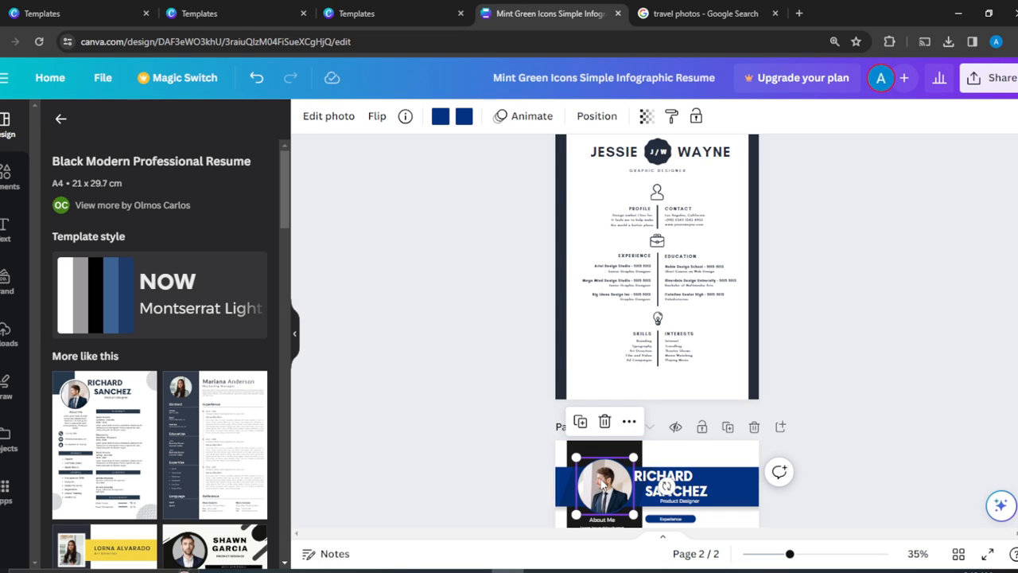
{"action": "left_click", "coordinate": [901, 243]}
{"action": "scroll", "coordinate": [903, 242], "scroll_direction": "up", "scroll_amount": 1}
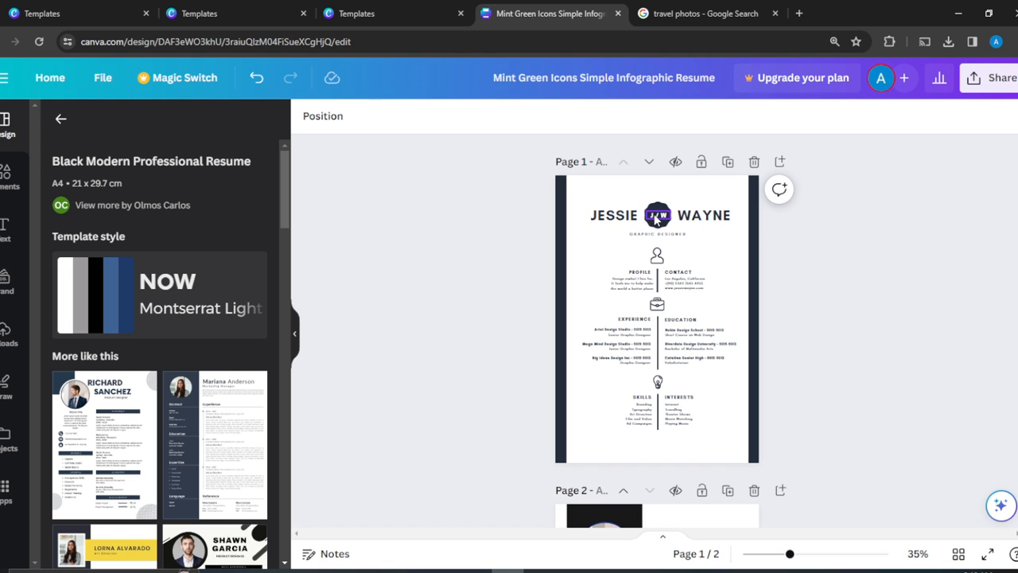
Delete the initials logo text and move the blank badge to the top-left corner.
{"action": "left_click", "coordinate": [657, 219]}
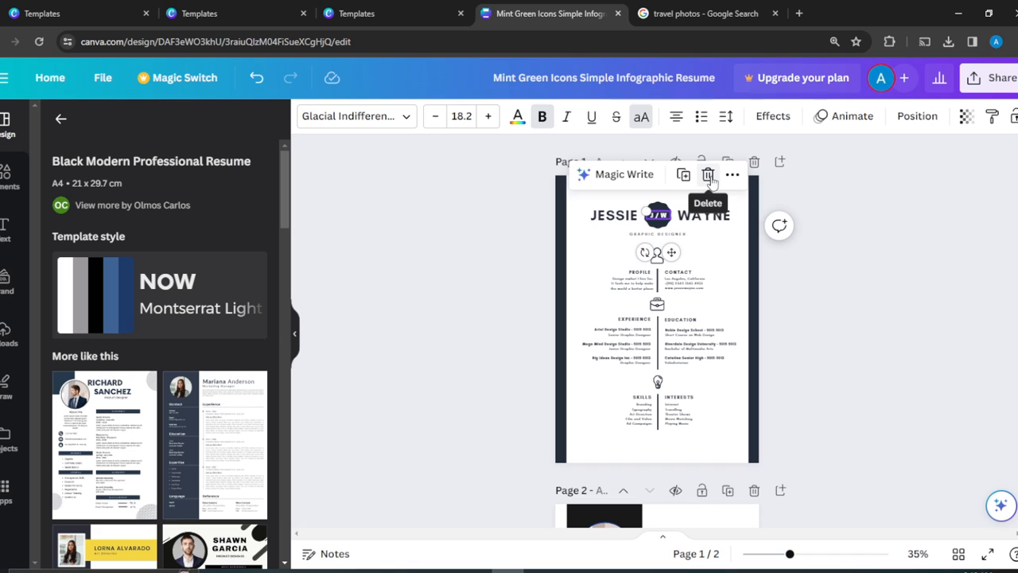
{"action": "left_click", "coordinate": [711, 178]}
{"action": "left_click", "coordinate": [657, 215]}
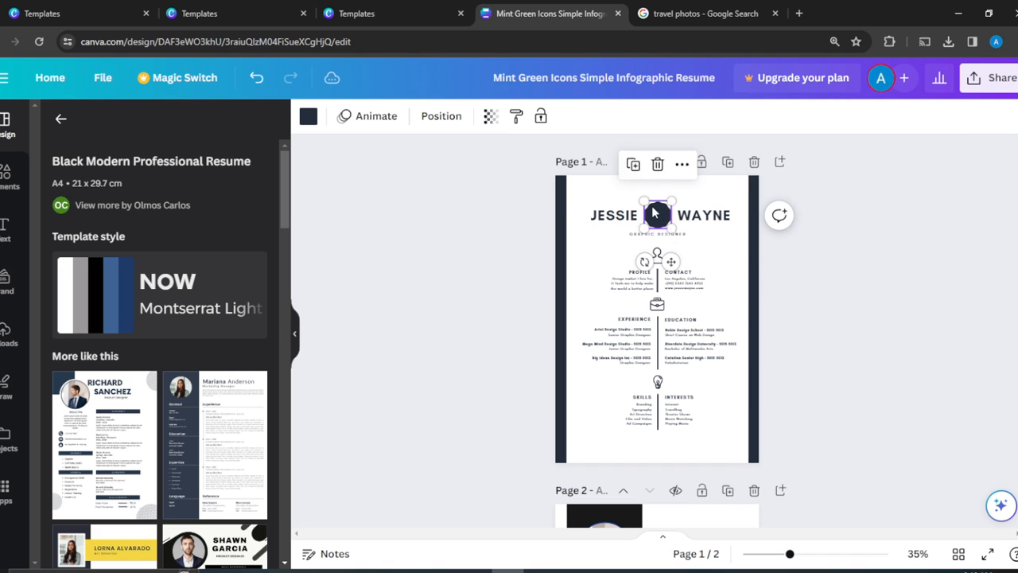
{"action": "left_click_drag", "start_coordinate": [658, 214], "coordinate": [580, 186]}
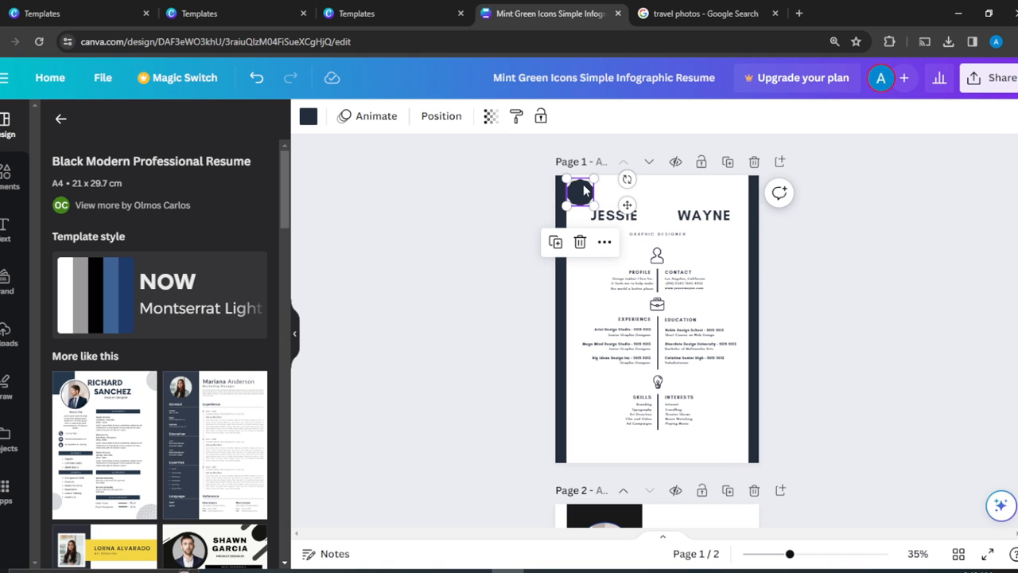
Paste the portrait between the names at about 3.8 size, and delete the leftover circle.
{"action": "left_click", "coordinate": [653, 221]}
{"action": "key", "text": "ctrl+v"}
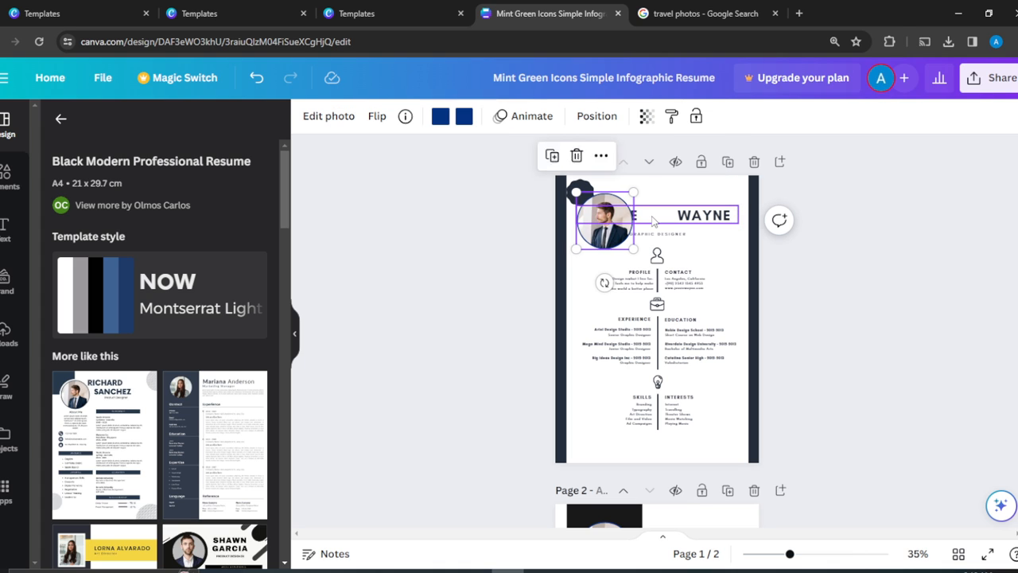
{"action": "left_click_drag", "start_coordinate": [589, 233], "coordinate": [670, 234]}
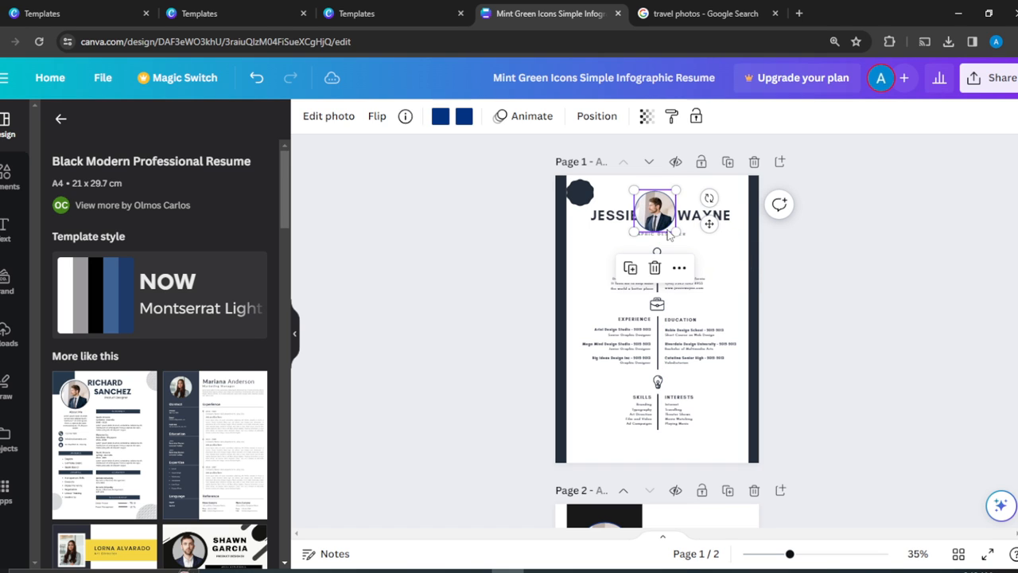
{"action": "left_click_drag", "start_coordinate": [675, 193], "coordinate": [660, 208]}
{"action": "left_click", "coordinate": [830, 213]}
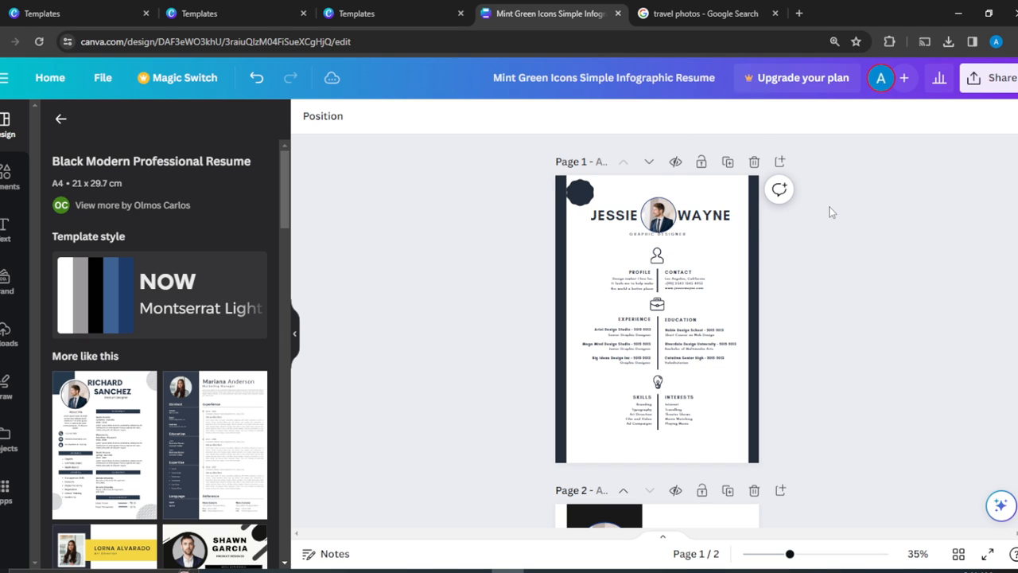
{"action": "left_click", "coordinate": [659, 210]}
{"action": "left_click_drag", "start_coordinate": [659, 210], "coordinate": [659, 211]}
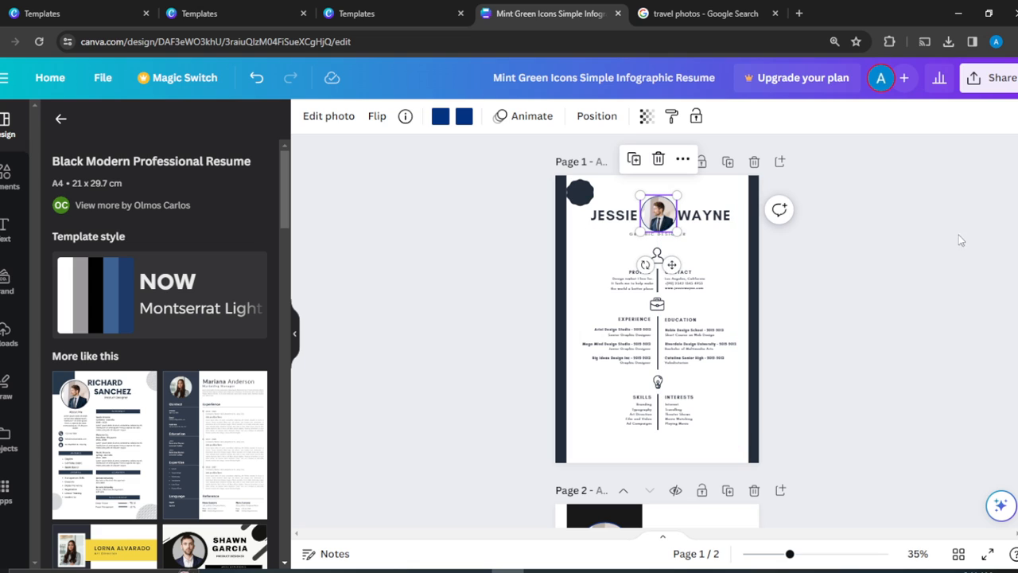
{"action": "left_click", "coordinate": [970, 242]}
{"action": "left_click", "coordinate": [580, 191]}
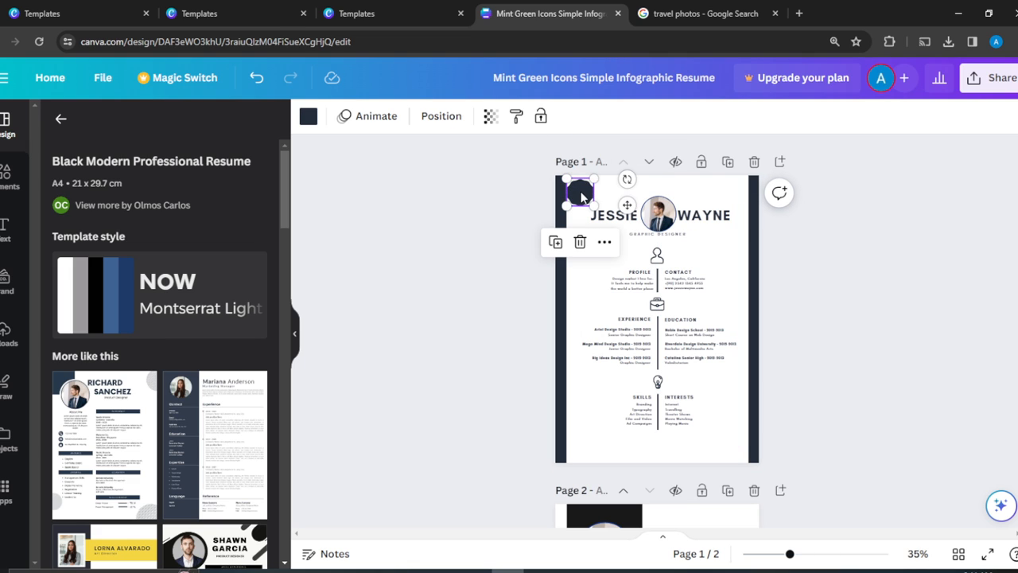
{"action": "left_click", "coordinate": [580, 242]}
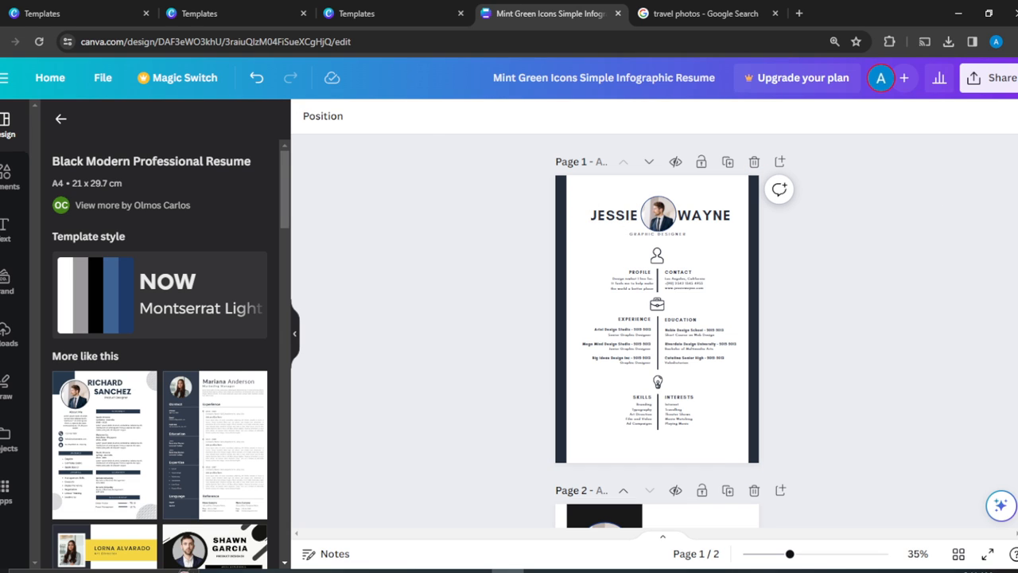
Replace the header's first and last name with the new owner's name, then show Uploads.
{"action": "left_click", "coordinate": [613, 225]}
{"action": "double_click", "coordinate": [614, 217]}
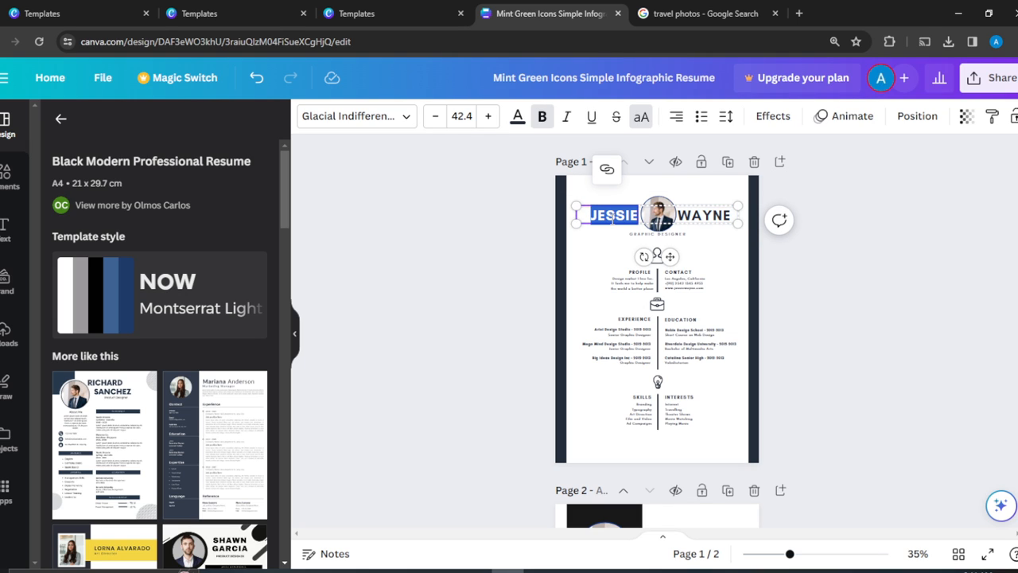
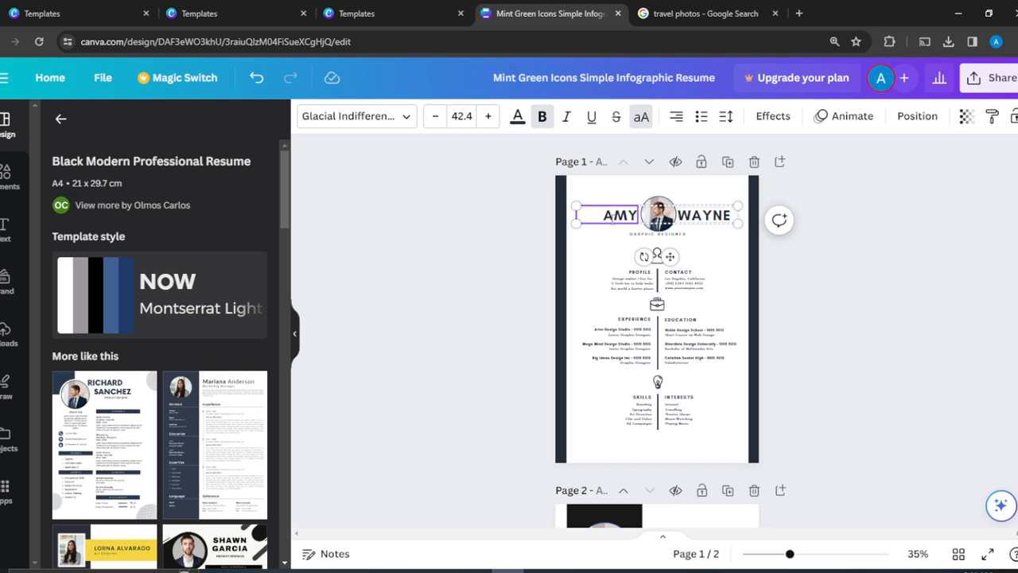
{"action": "double_click", "coordinate": [699, 216]}
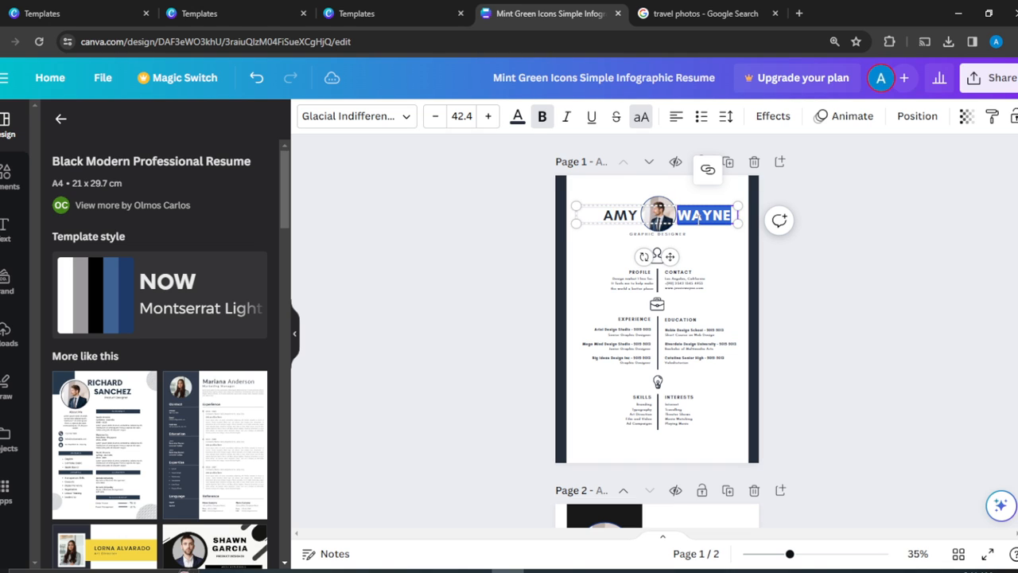
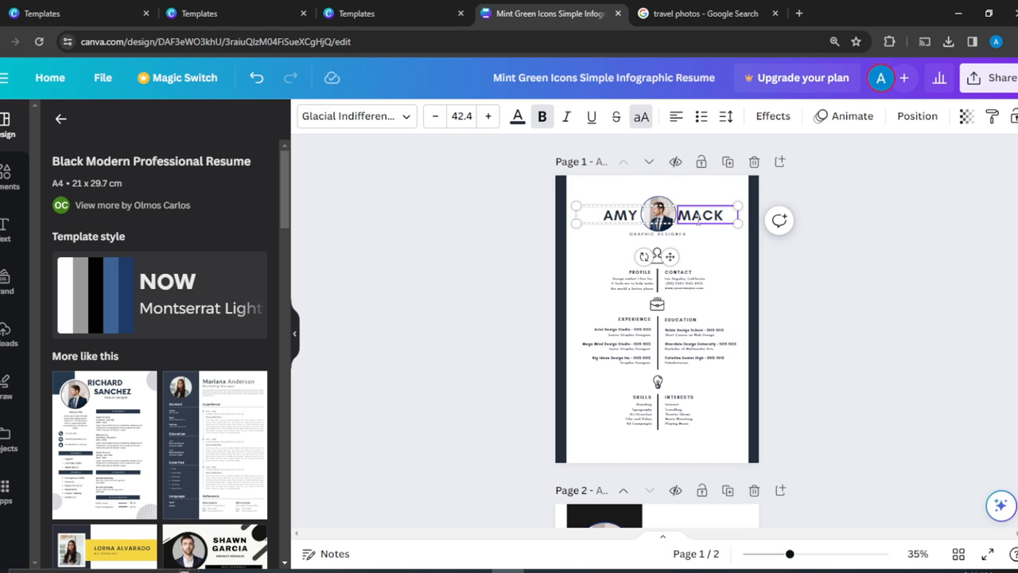
{"action": "left_click", "coordinate": [475, 389]}
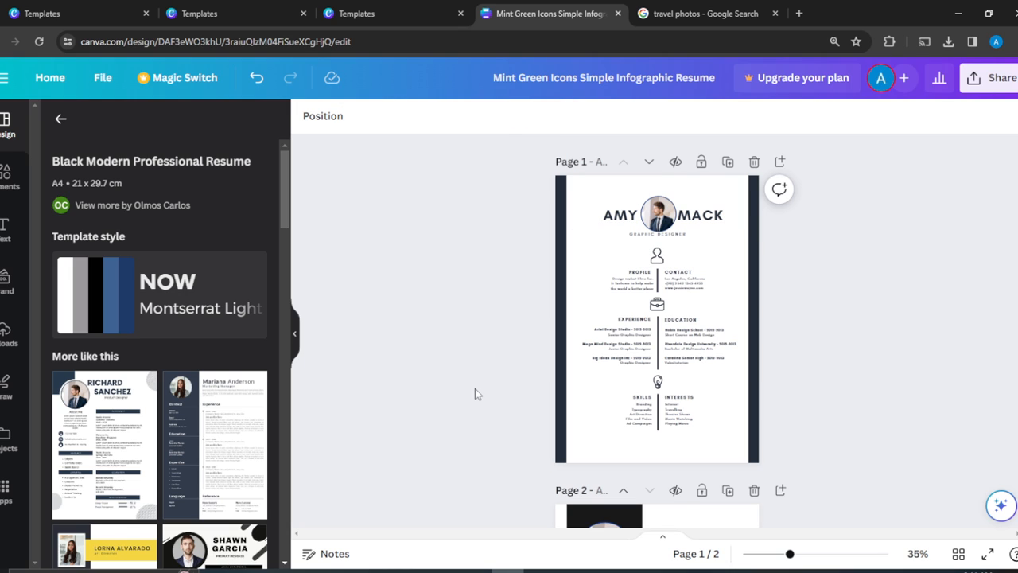
{"action": "left_click", "coordinate": [5, 334]}
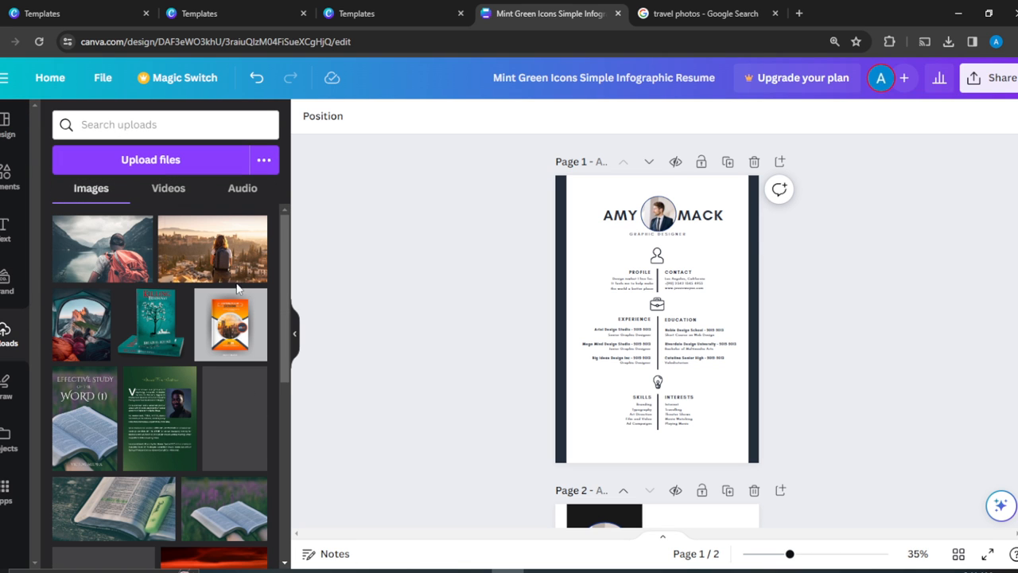
Drop the uploaded woman's headshot into the round header photo frame.
{"action": "mouse_move", "coordinate": [135, 269]}
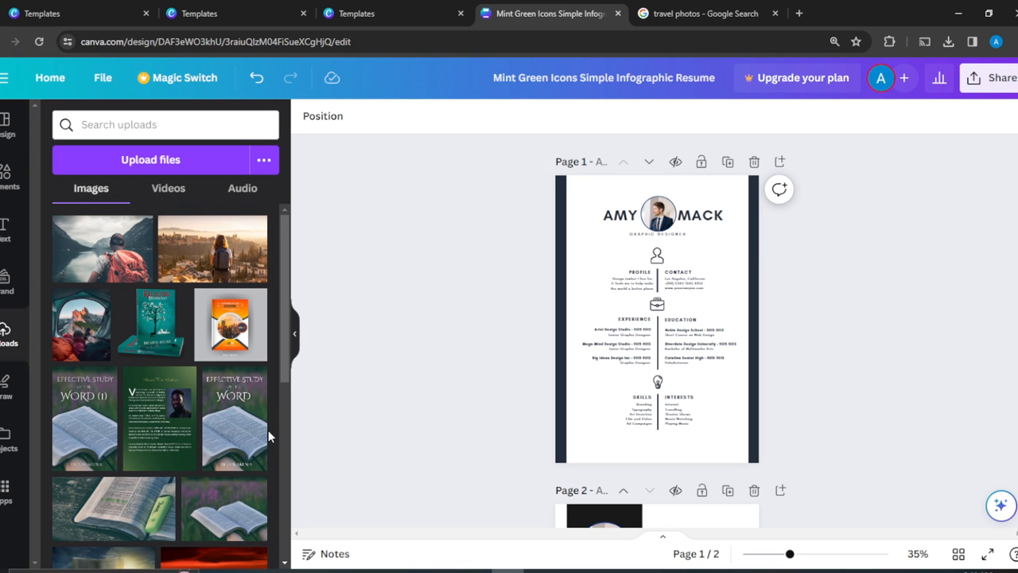
{"action": "scroll", "coordinate": [285, 561], "scroll_direction": "down", "scroll_amount": 3}
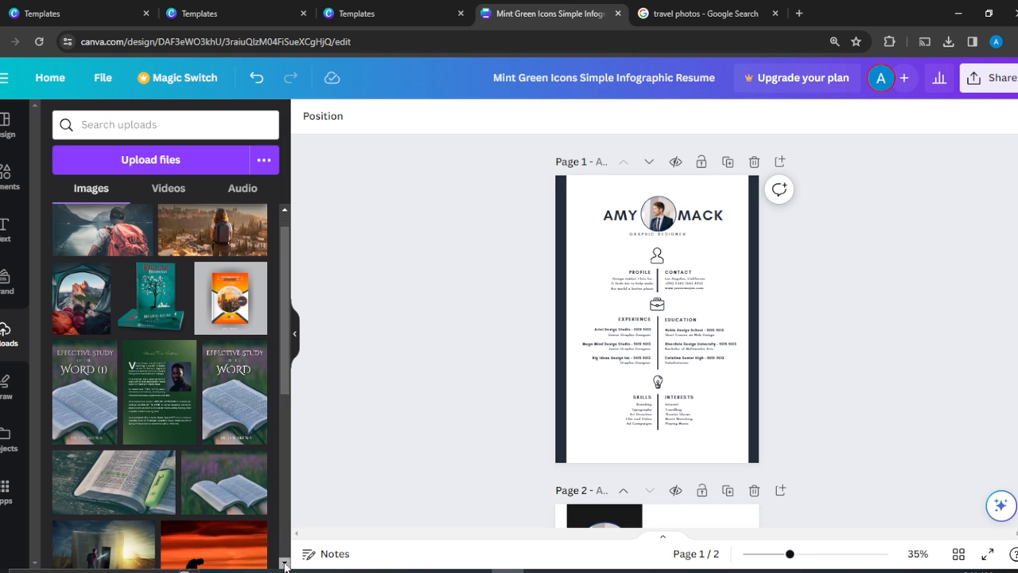
{"action": "scroll", "coordinate": [285, 564], "scroll_direction": "down", "scroll_amount": 5}
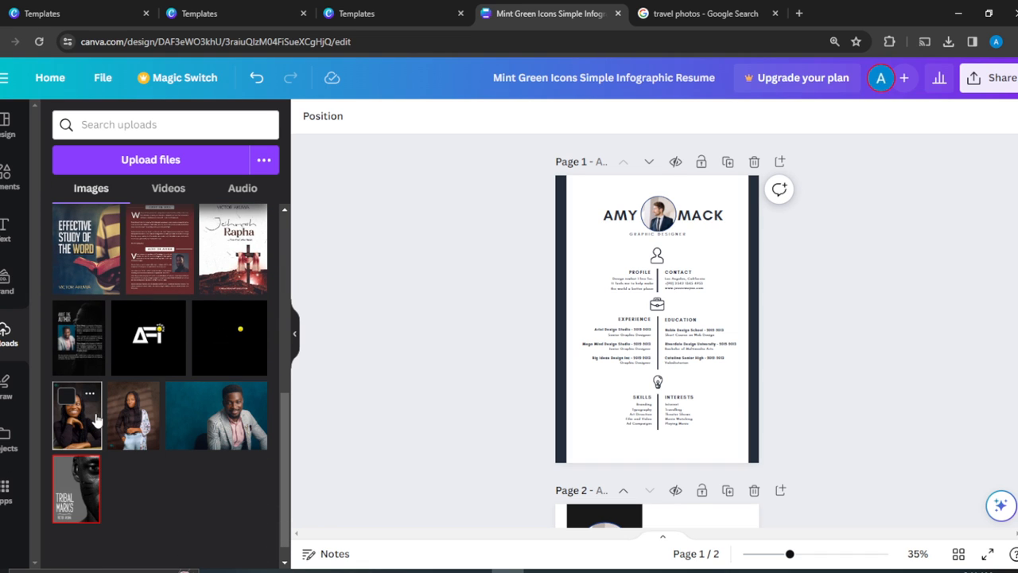
{"action": "left_click_drag", "start_coordinate": [134, 413], "coordinate": [654, 215]}
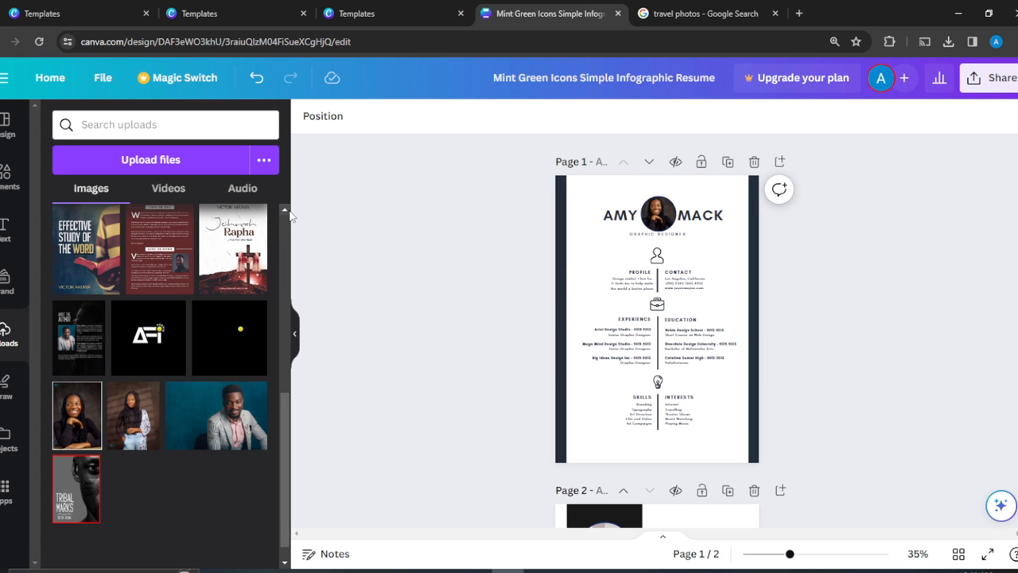
{"action": "scroll", "coordinate": [284, 214], "scroll_direction": "up", "scroll_amount": 5}
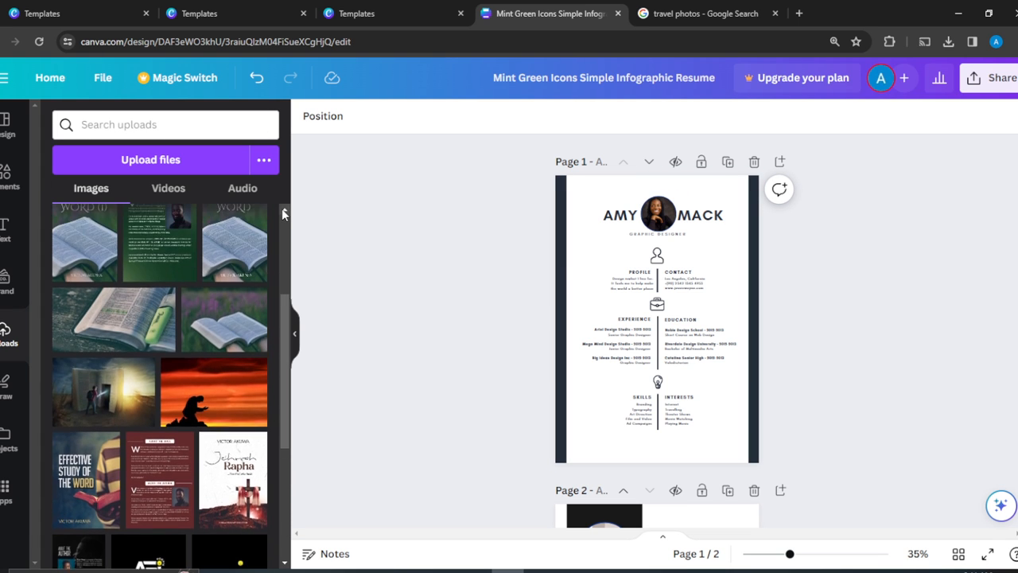
{"action": "scroll", "coordinate": [284, 214], "scroll_direction": "up", "scroll_amount": 2}
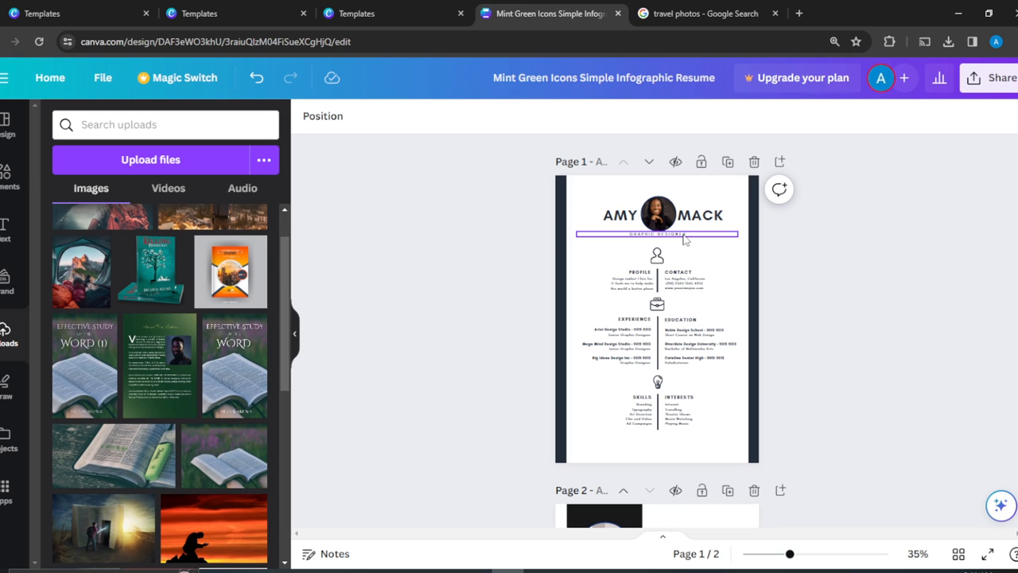
{"action": "scroll", "coordinate": [683, 239], "scroll_direction": "down", "scroll_amount": 1}
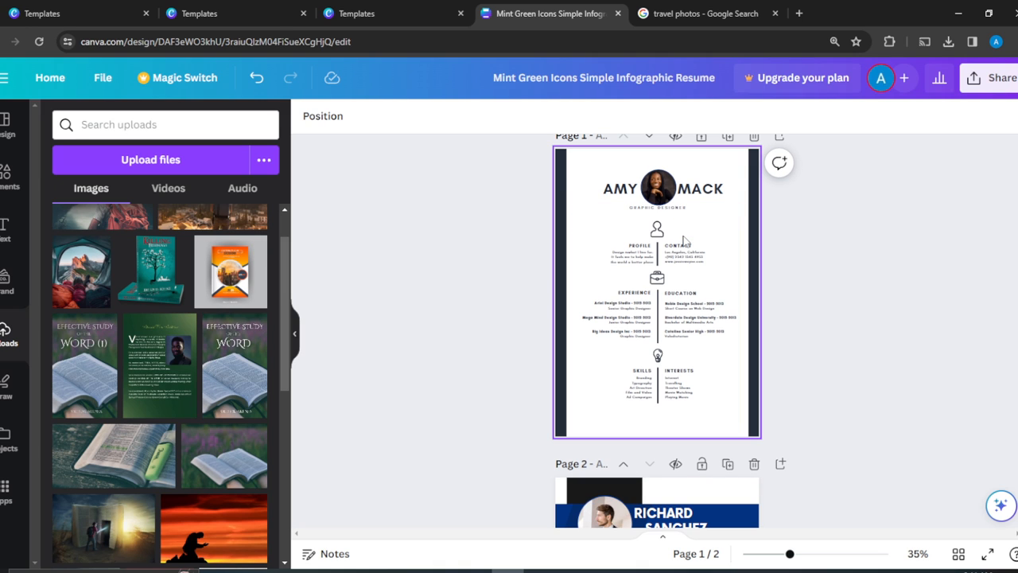
{"action": "left_click", "coordinate": [677, 208]}
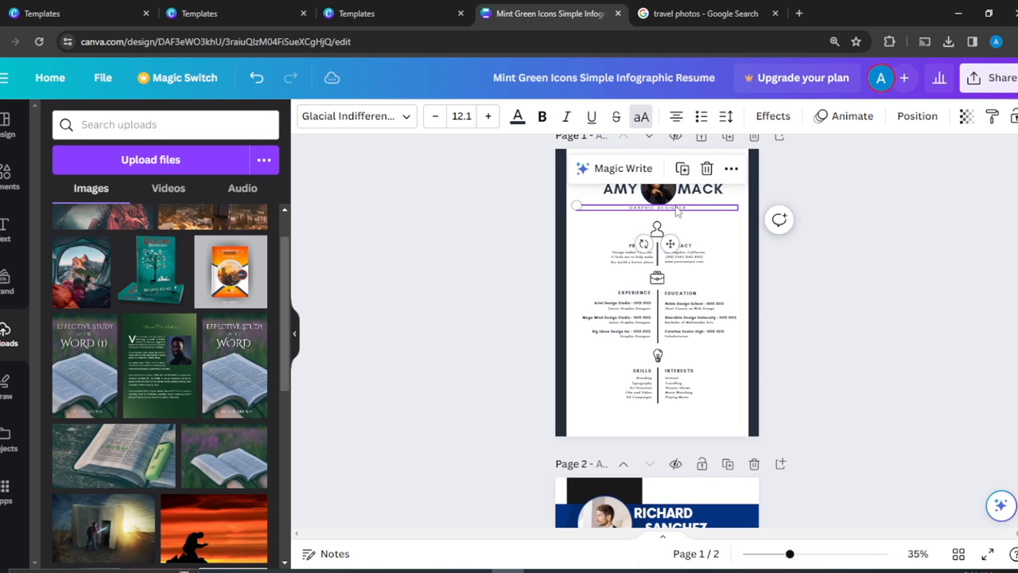
{"action": "key", "text": "Escape"}
{"action": "left_click", "coordinate": [677, 208]}
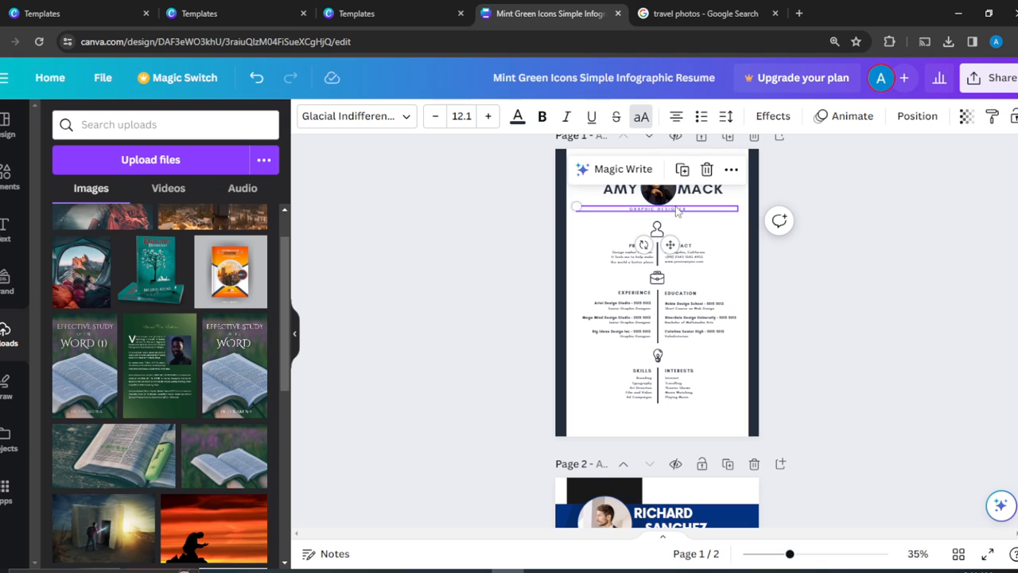
{"action": "left_click", "coordinate": [677, 210]}
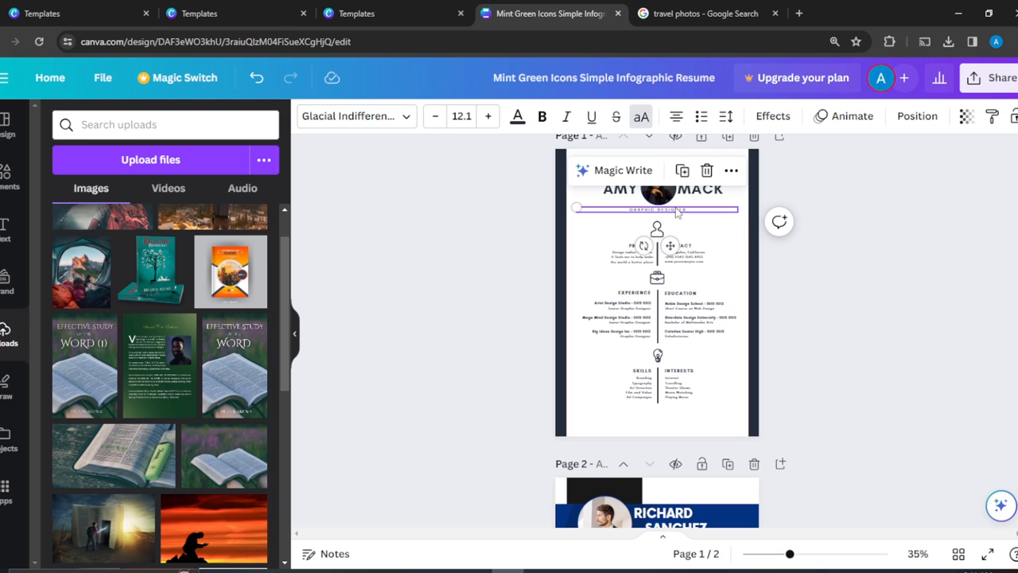
{"action": "left_click_drag", "start_coordinate": [677, 210], "coordinate": [673, 211]}
{"action": "left_click", "coordinate": [853, 226]}
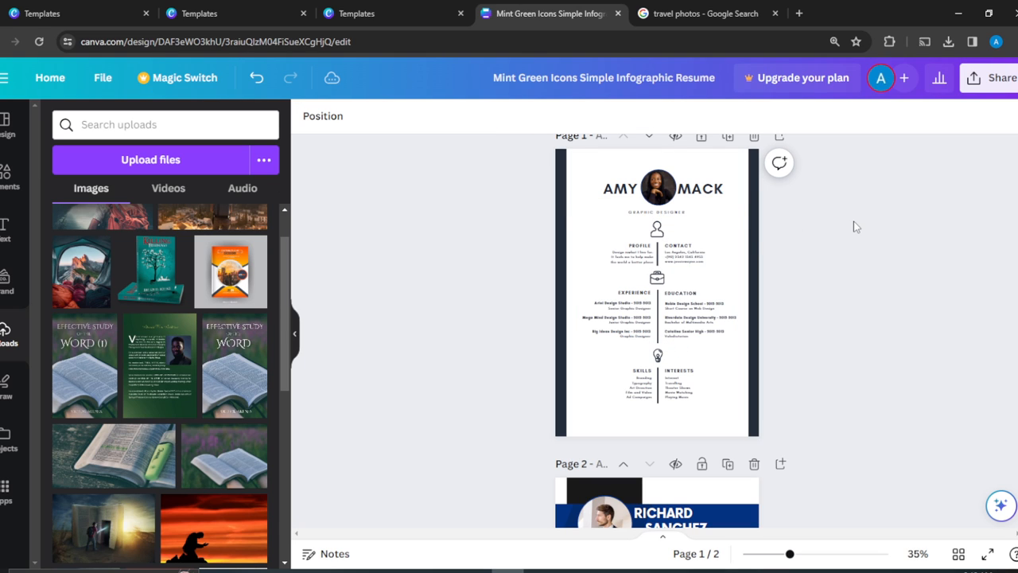
{"action": "scroll", "coordinate": [854, 222], "scroll_direction": "up", "scroll_amount": 1}
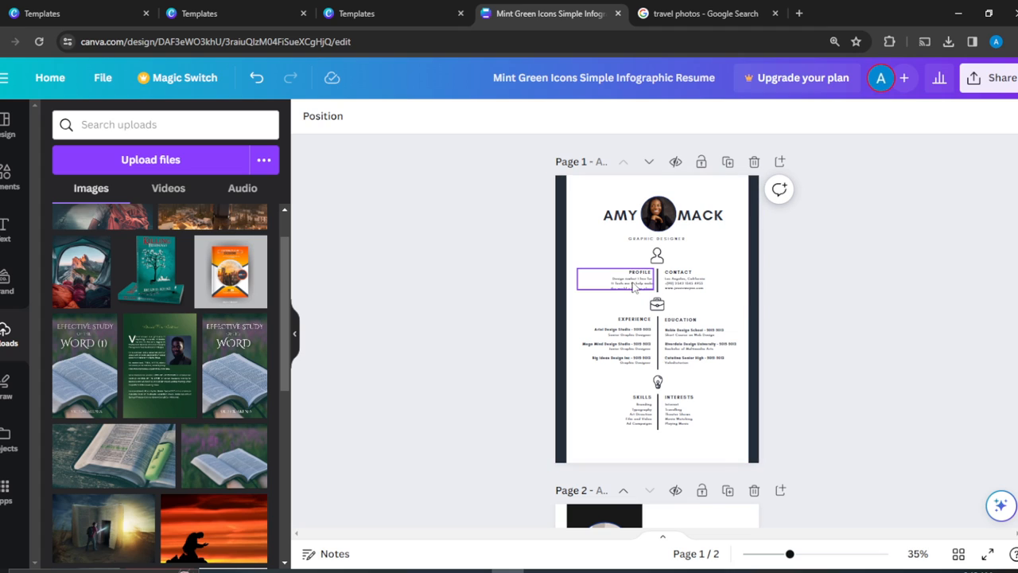
{"action": "left_click", "coordinate": [691, 290]}
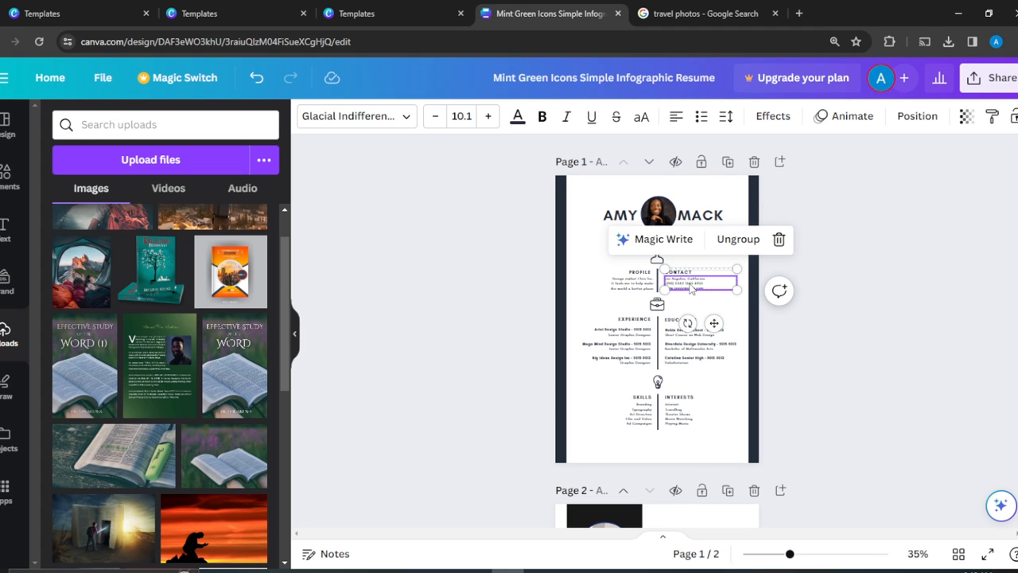
{"action": "double_click", "coordinate": [689, 283]}
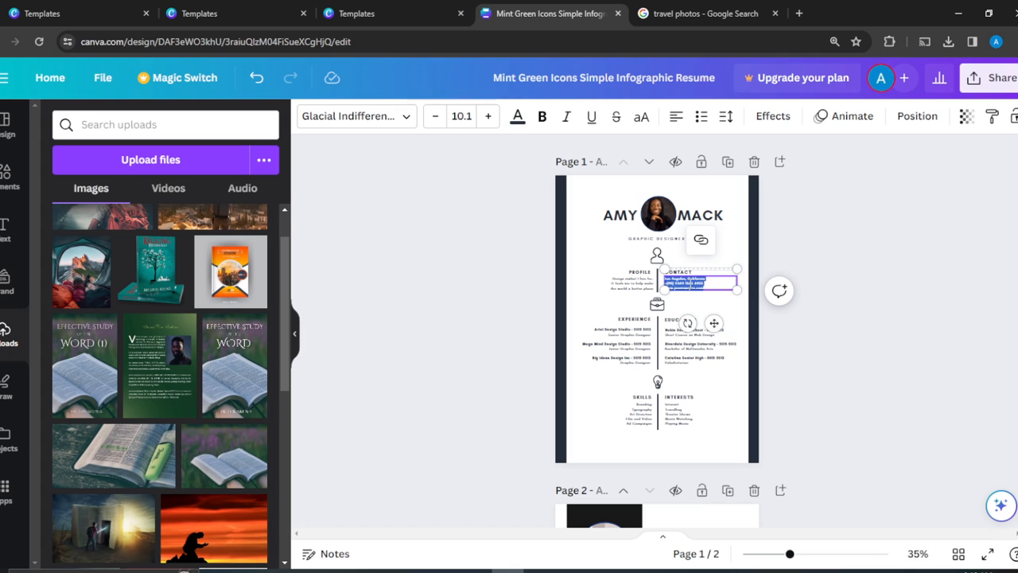
{"action": "left_click", "coordinate": [895, 280]}
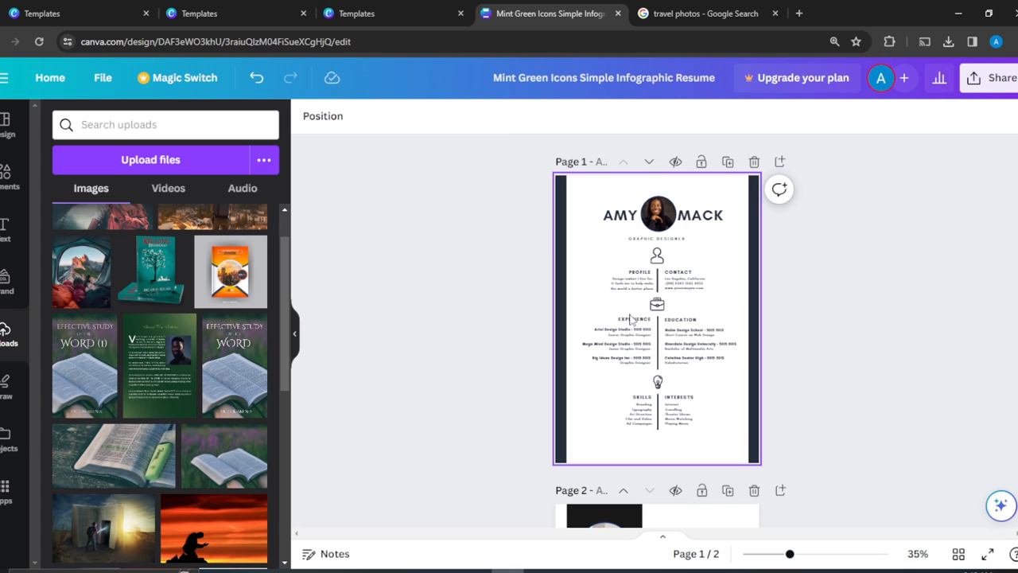
{"action": "left_click", "coordinate": [632, 341]}
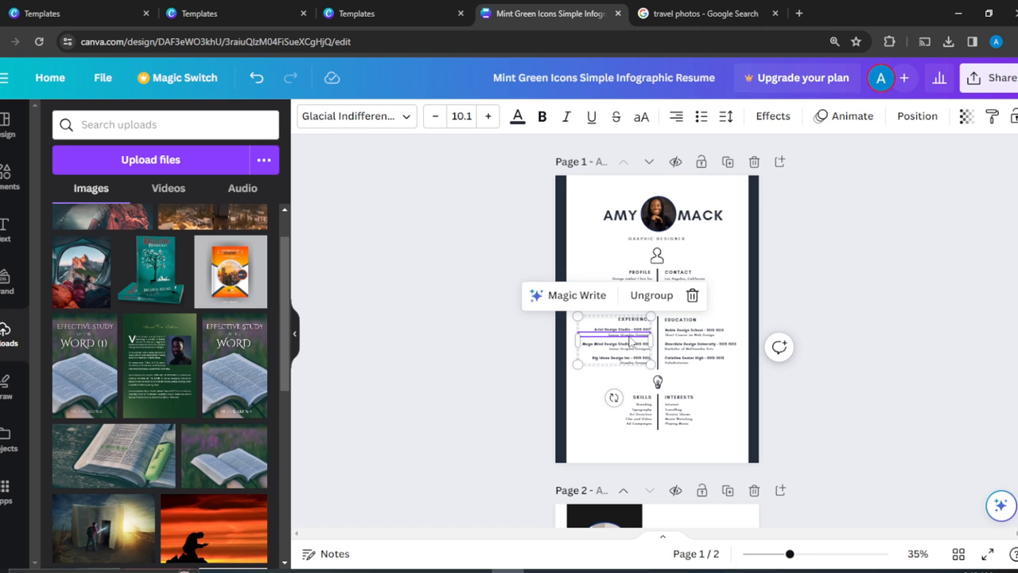
{"action": "left_click_drag", "start_coordinate": [632, 342], "coordinate": [580, 284]}
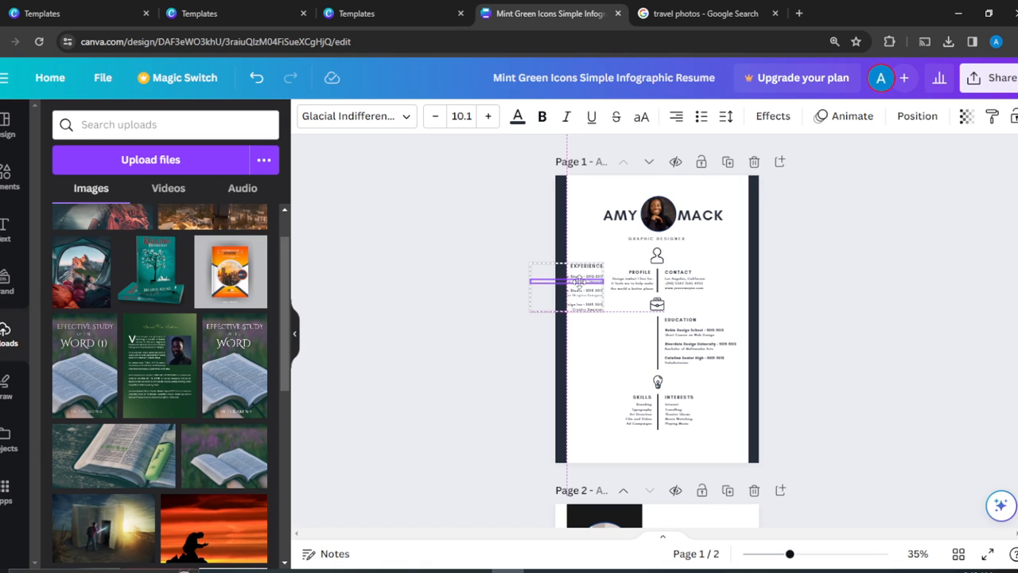
{"action": "left_click_drag", "start_coordinate": [580, 283], "coordinate": [583, 287]}
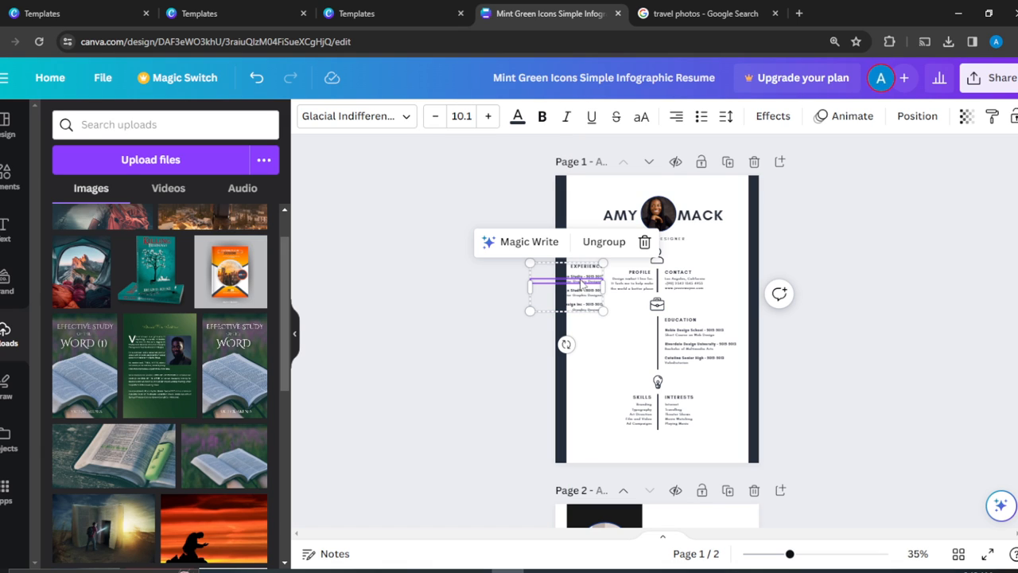
{"action": "left_click", "coordinate": [605, 242]}
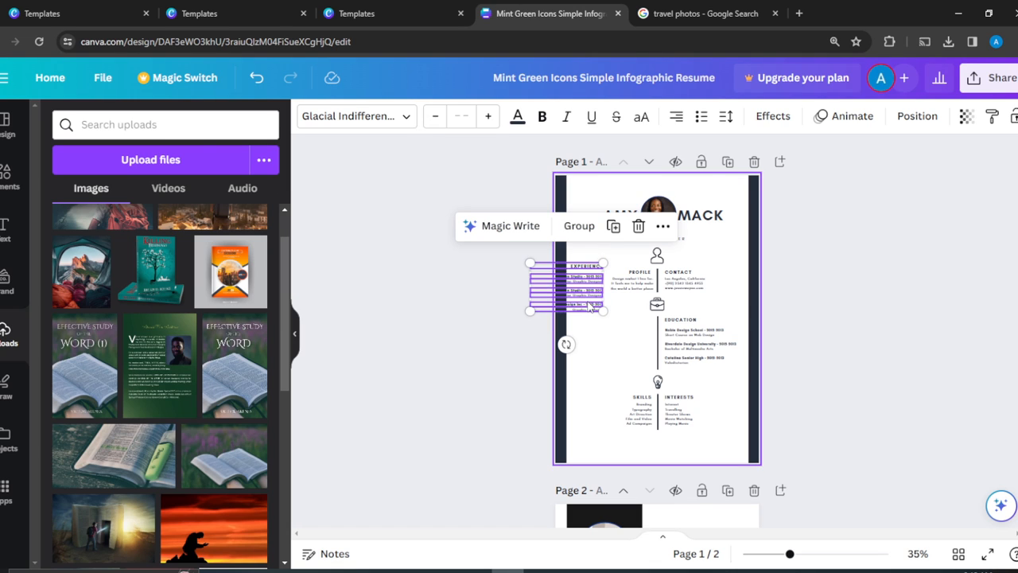
{"action": "left_click_drag", "start_coordinate": [593, 309], "coordinate": [586, 275]}
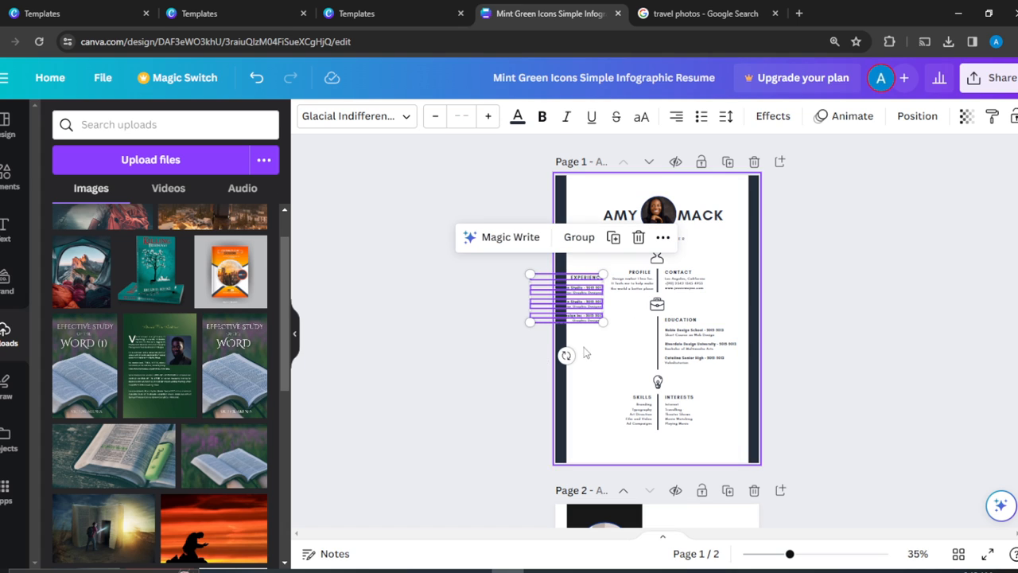
{"action": "left_click", "coordinate": [248, 82]}
{"action": "left_click", "coordinate": [249, 82]}
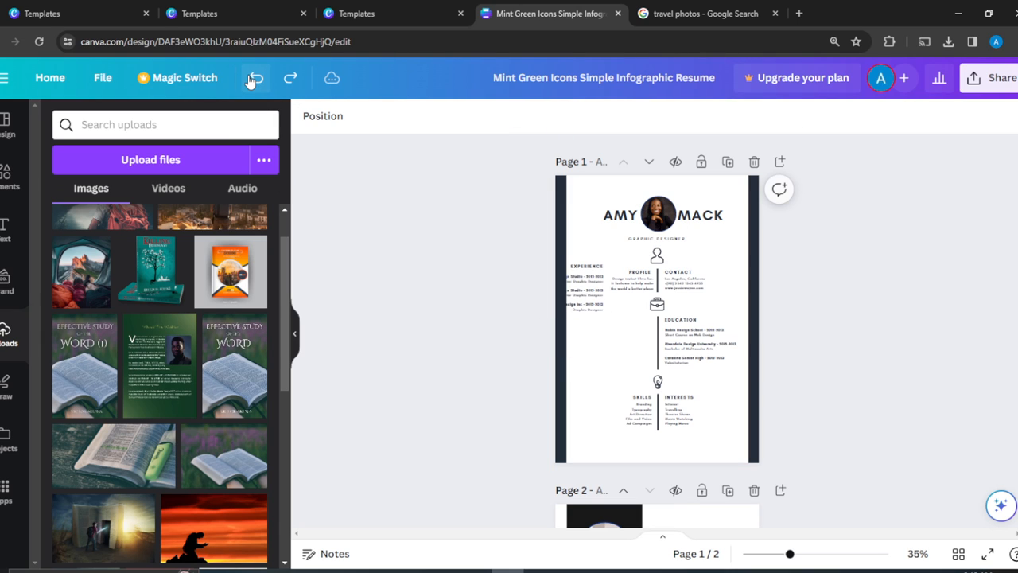
{"action": "left_click", "coordinate": [250, 83]}
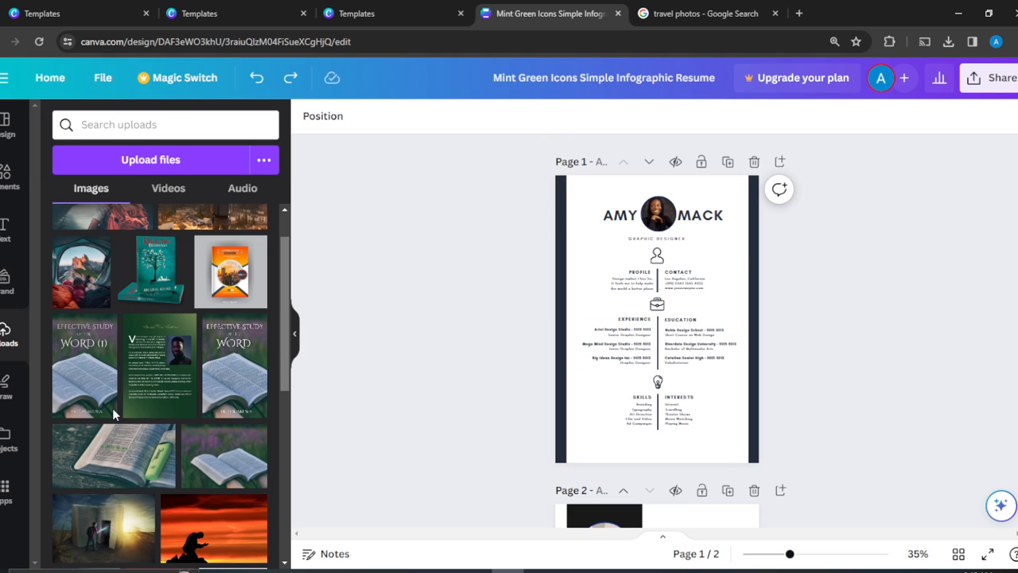
Check the Education and Experience text blocks, then scroll down to page 2.
{"action": "left_click", "coordinate": [700, 350]}
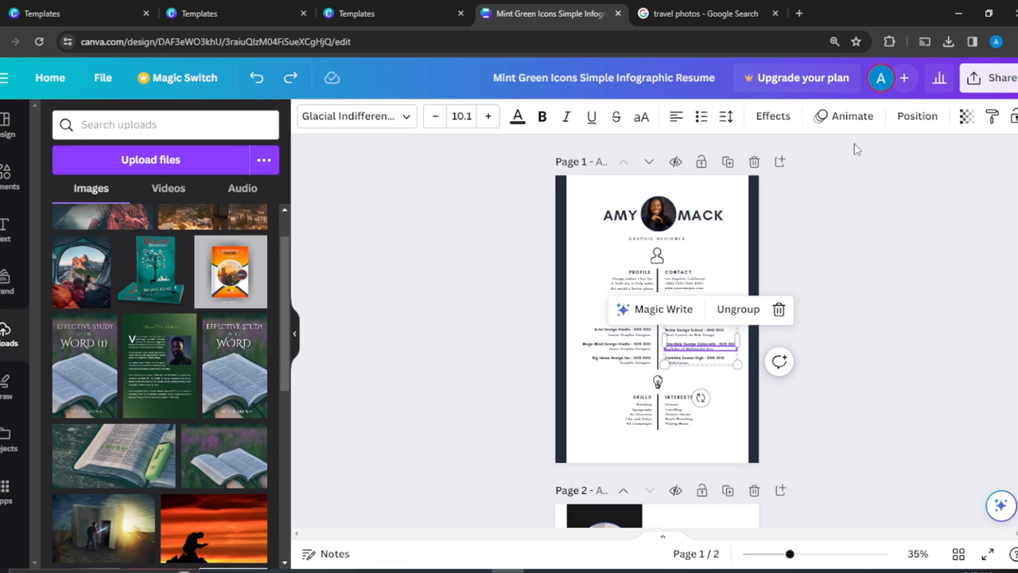
{"action": "left_click", "coordinate": [660, 399]}
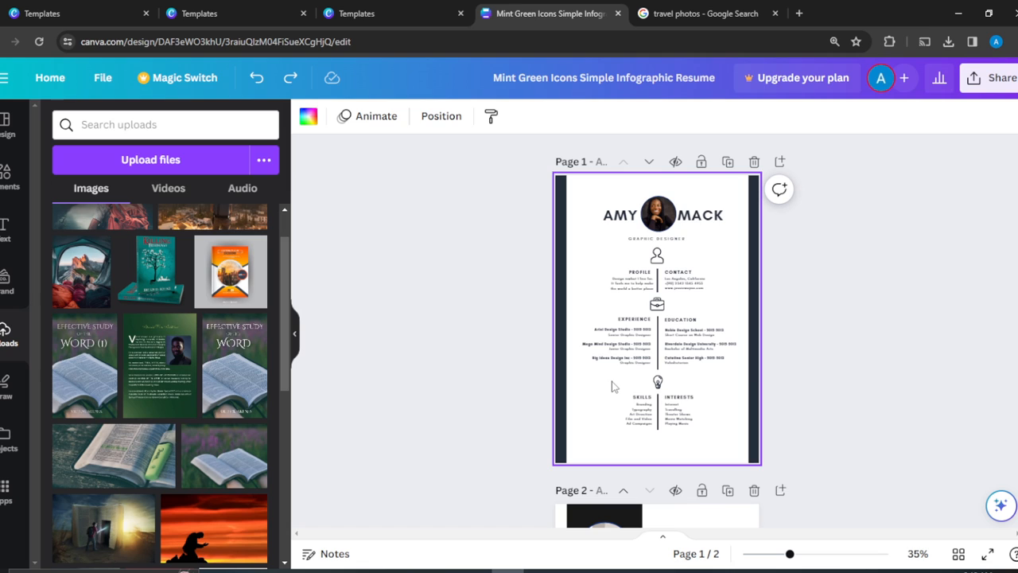
{"action": "left_click", "coordinate": [620, 350]}
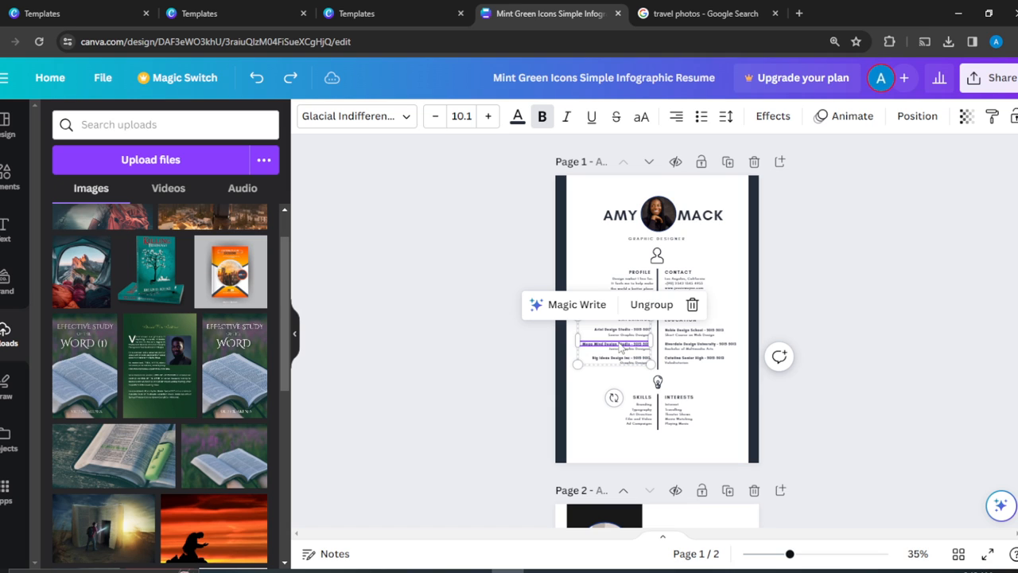
{"action": "left_click", "coordinate": [947, 286]}
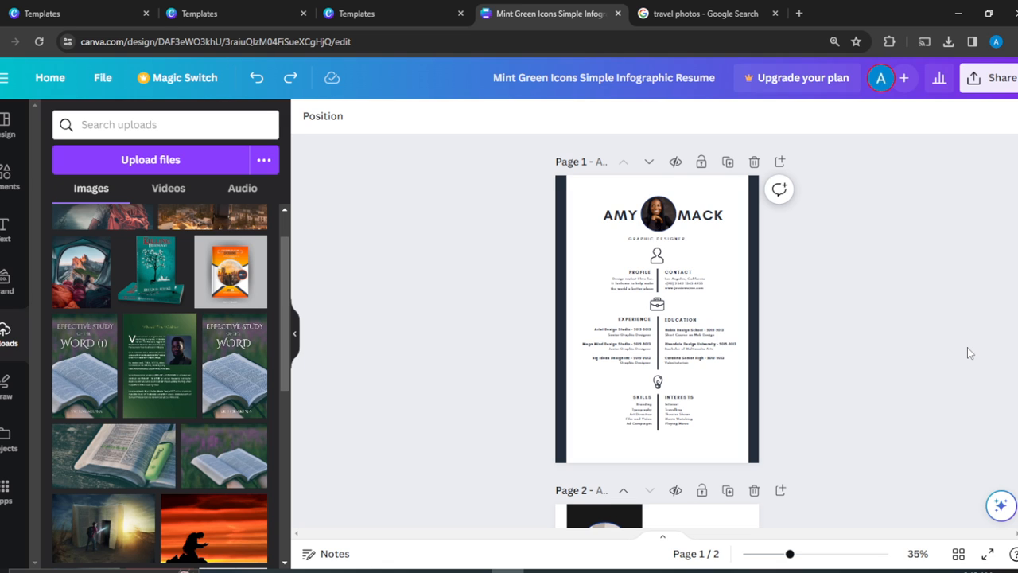
{"action": "scroll", "coordinate": [968, 352], "scroll_direction": "down", "scroll_amount": 5}
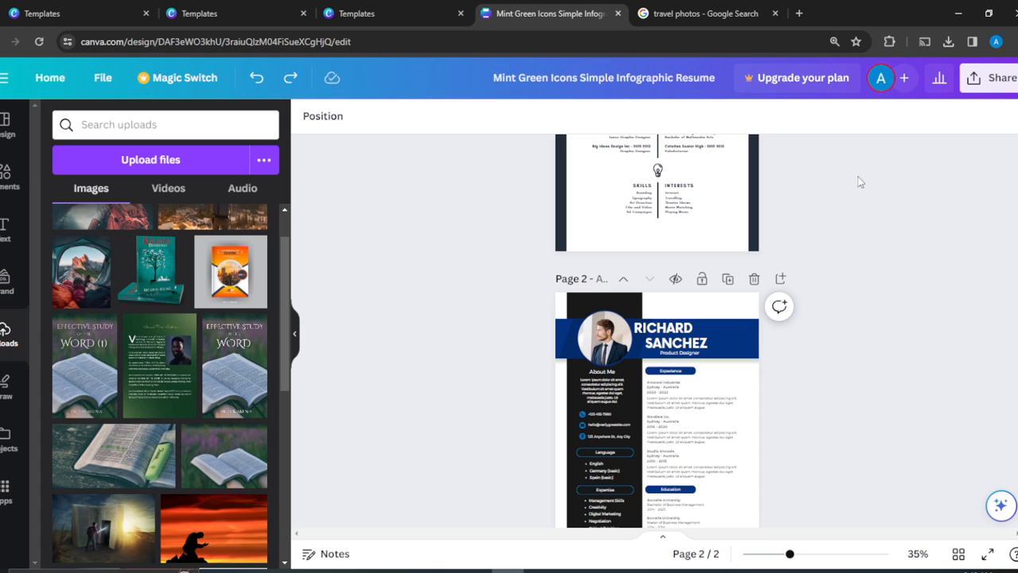
Delete the second template page, then briefly check the Share panel.
{"action": "left_click", "coordinate": [754, 280]}
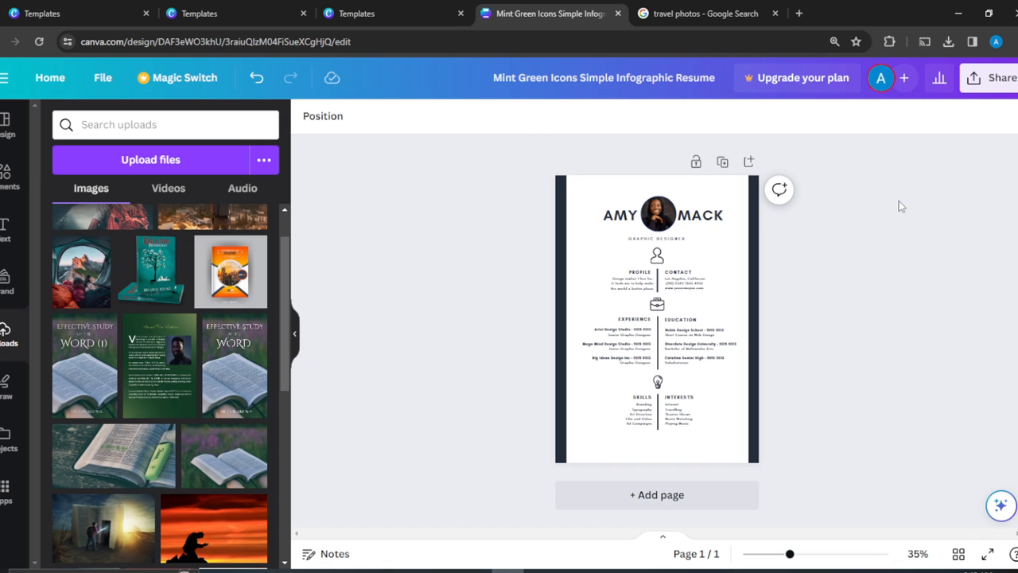
{"action": "left_click", "coordinate": [999, 75]}
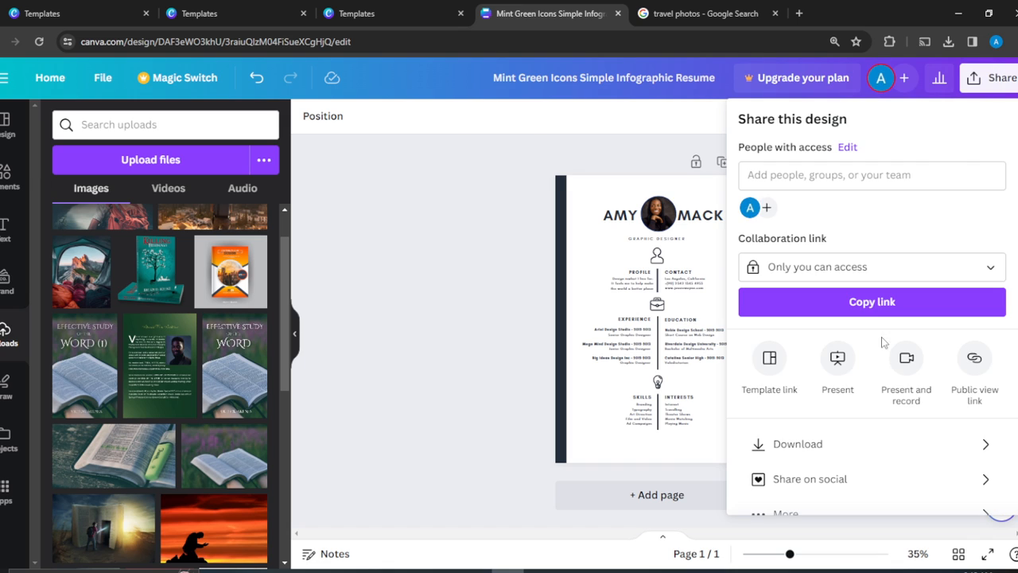
{"action": "left_click", "coordinate": [453, 384]}
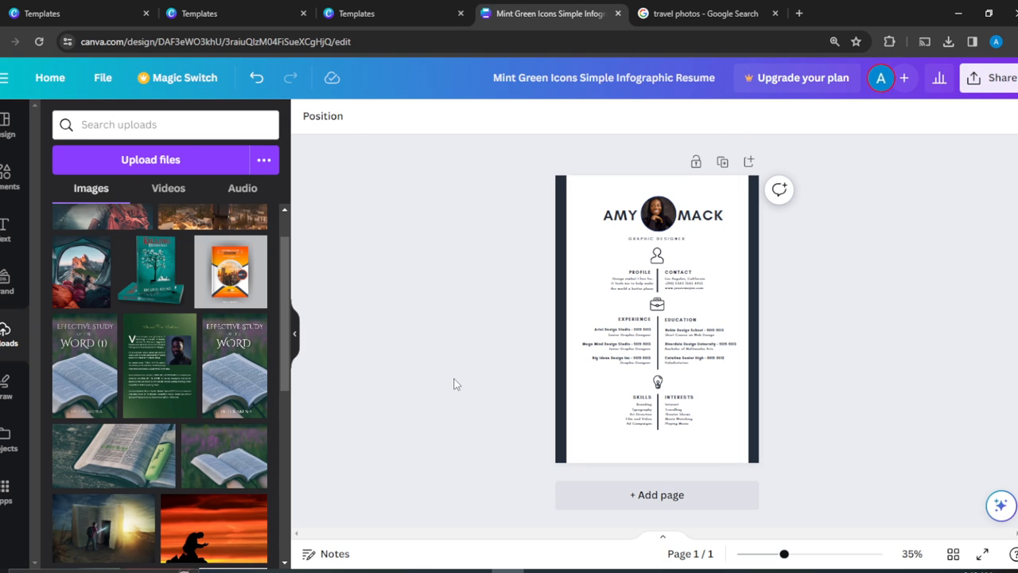